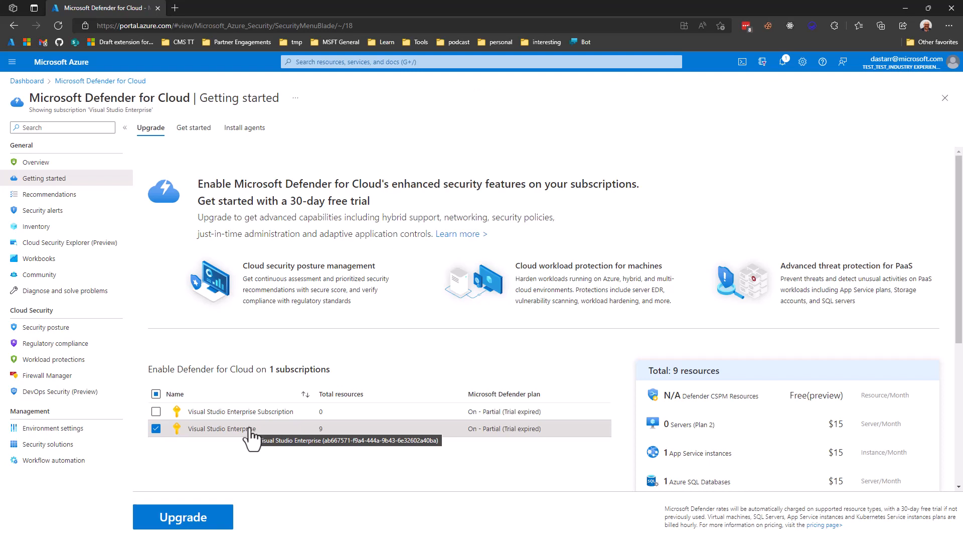
Open the Defender plan settings for the Visual Studio Enterprise subscription.
{"action": "left_click", "coordinate": [248, 429]}
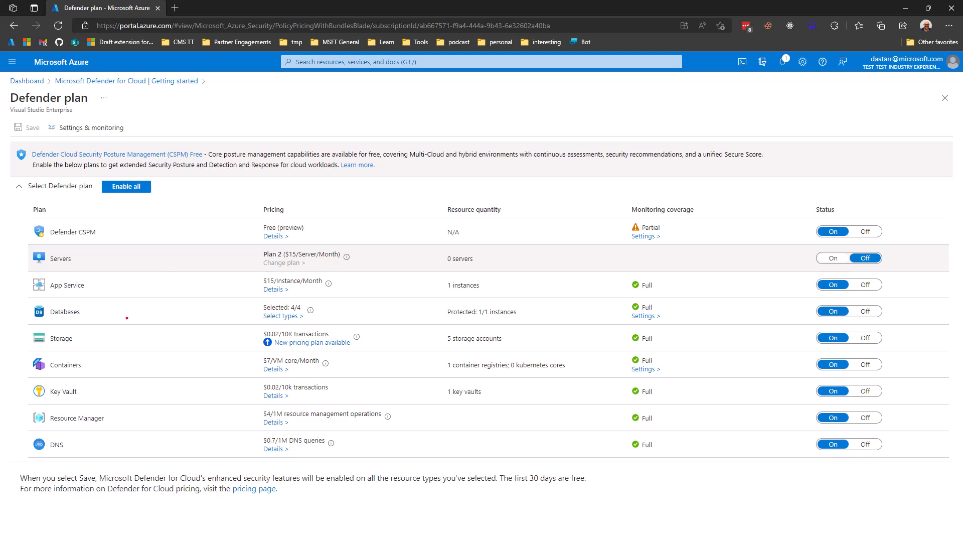
{"action": "left_click_drag", "start_coordinate": [26, 351], "coordinate": [130, 378]}
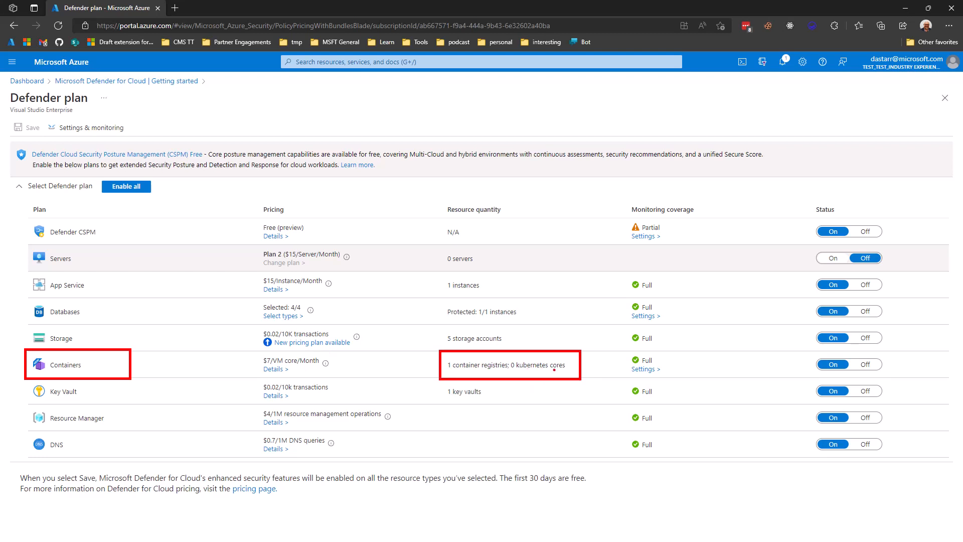
{"action": "key", "text": "Escape"}
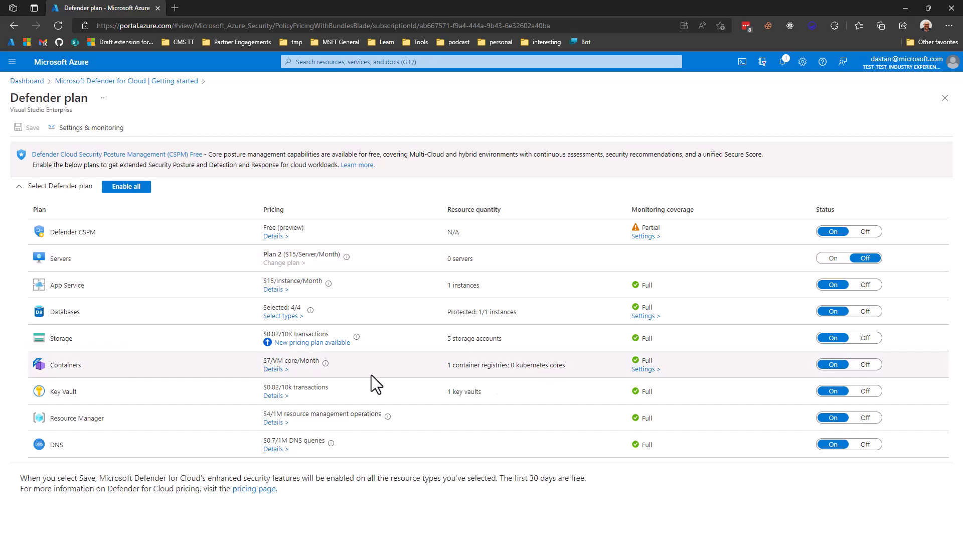
Review the Containers plan details and close the details pane.
{"action": "left_click", "coordinate": [272, 373]}
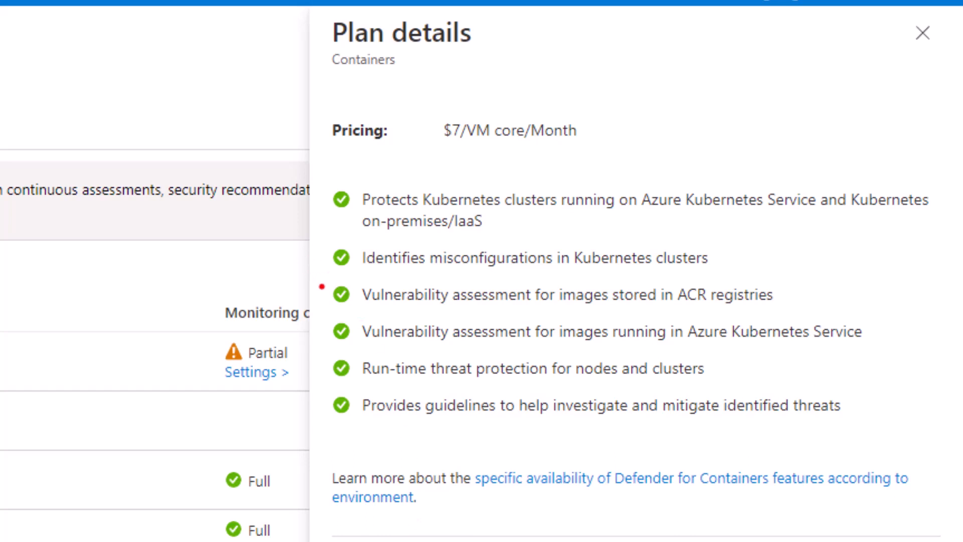
{"action": "mouse_move", "coordinate": [322, 270]}
{"action": "left_mouse_down"}
{"action": "mouse_move", "coordinate": [503, 315]}
{"action": "mouse_move", "coordinate": [842, 323]}
{"action": "left_mouse_up"}
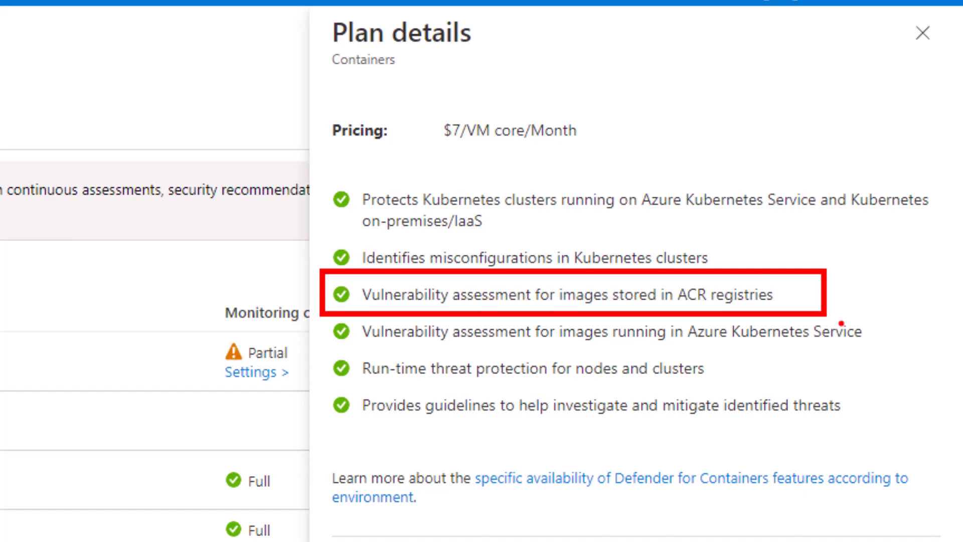
{"action": "key", "text": "Escape"}
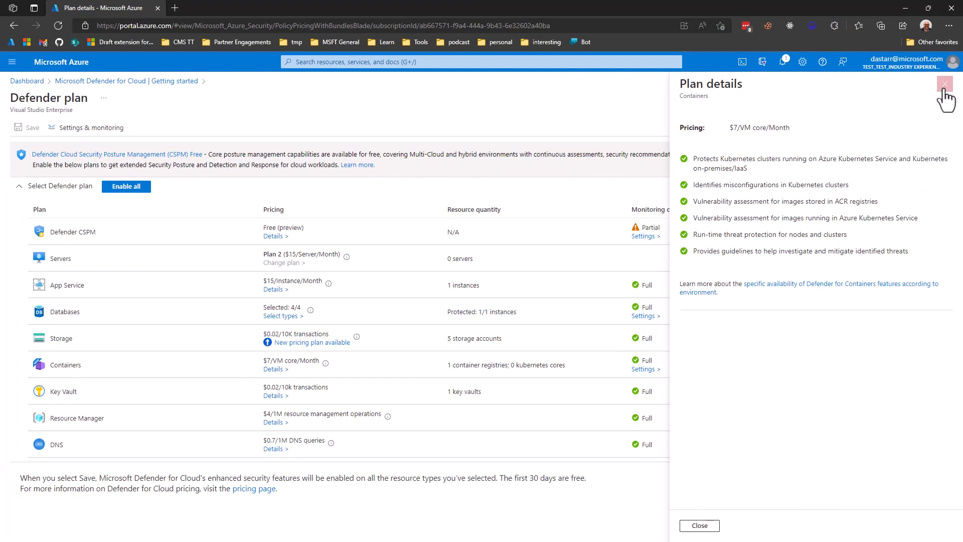
{"action": "left_click", "coordinate": [945, 96]}
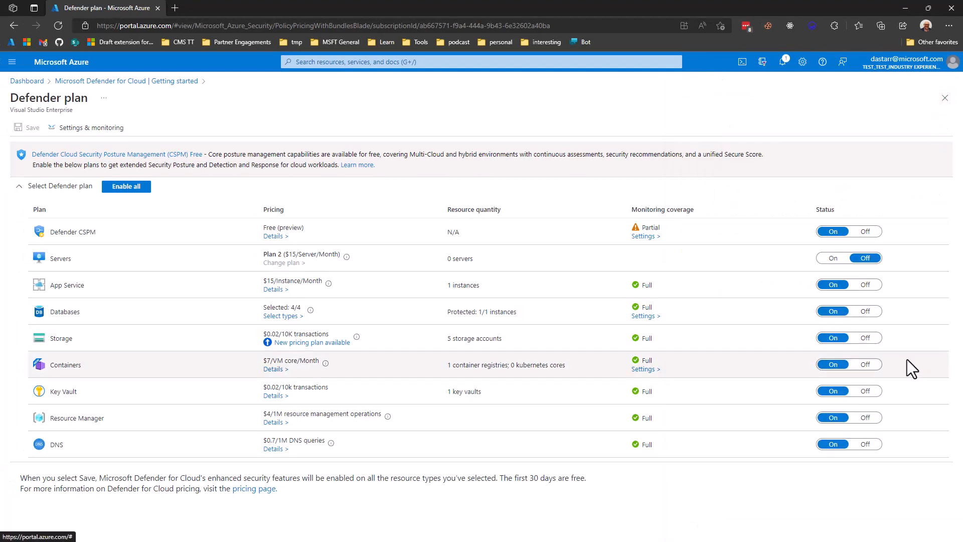
{"action": "key", "text": "ctrl+2"}
{"action": "left_click_drag", "start_coordinate": [897, 351], "coordinate": [794, 378]}
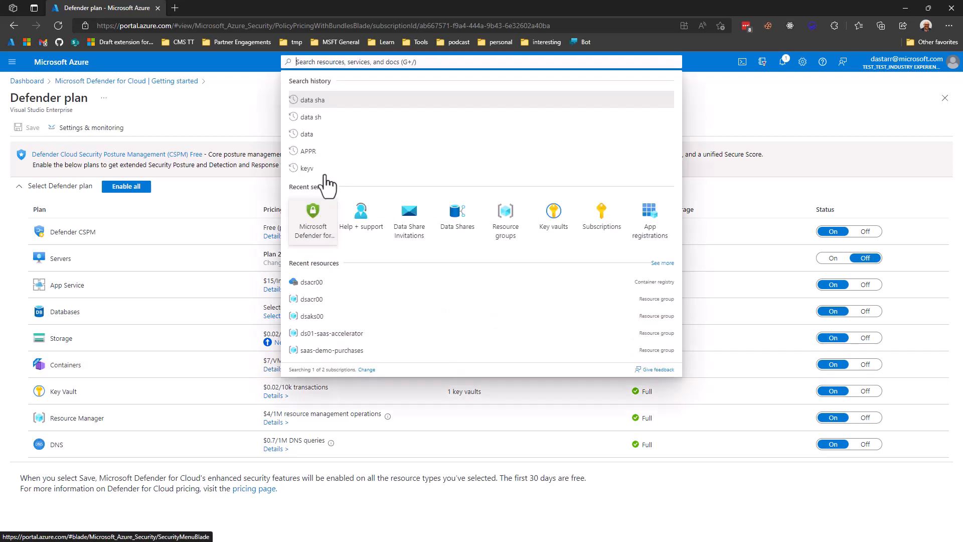
Open the dsacr00 container registry and browse its vote-front repository.
{"action": "left_click", "coordinate": [312, 282]}
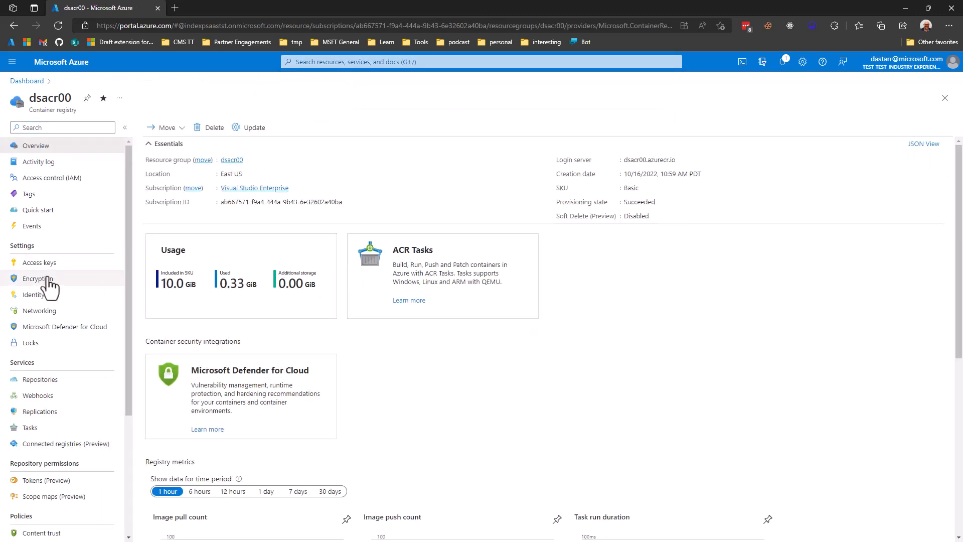
{"action": "left_click", "coordinate": [41, 380]}
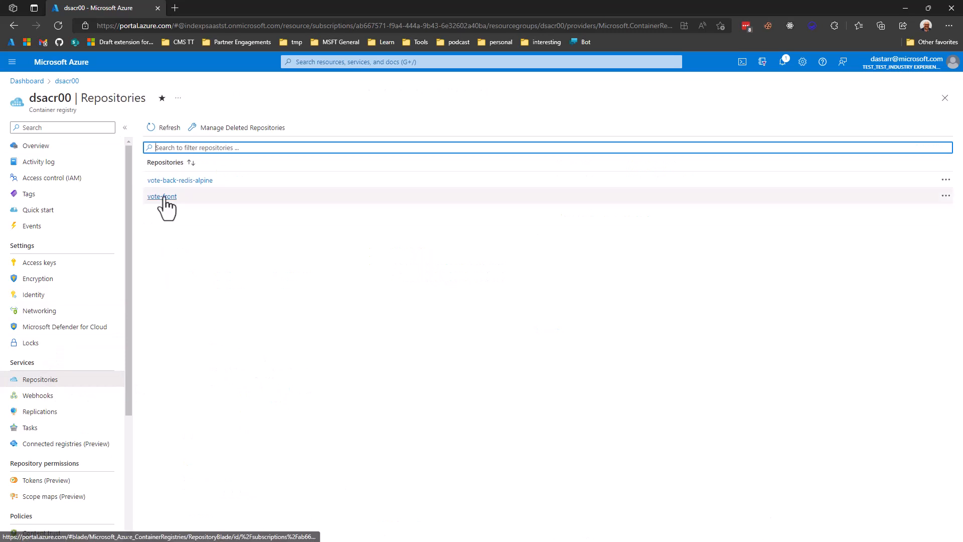
{"action": "left_click", "coordinate": [163, 197]}
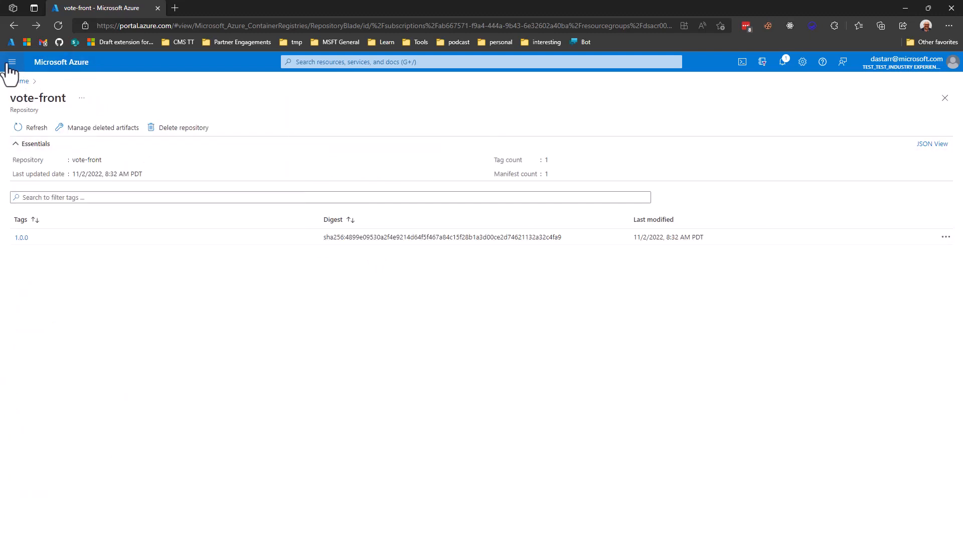
Go to Microsoft Defender for Cloud and open the Inventory page.
{"action": "left_click", "coordinate": [11, 62]}
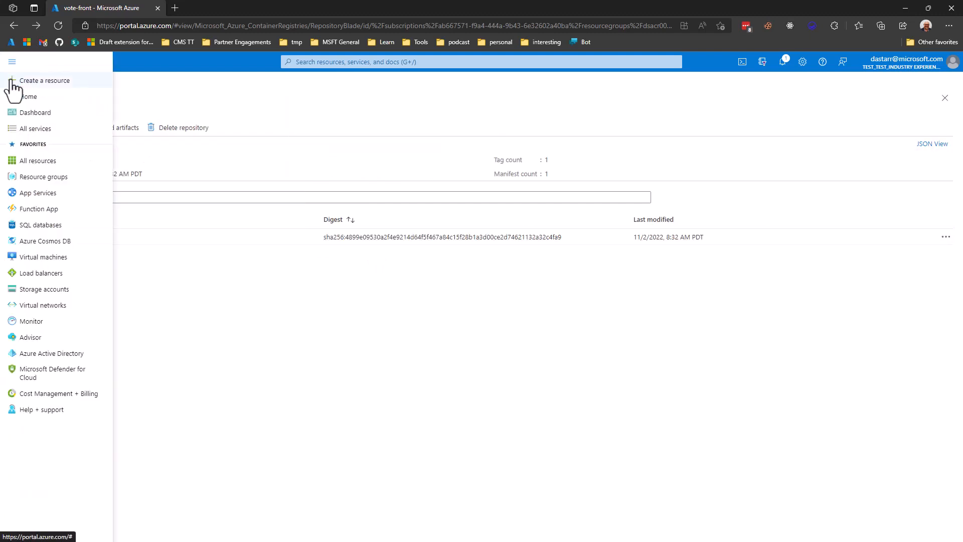
{"action": "left_click", "coordinate": [44, 381]}
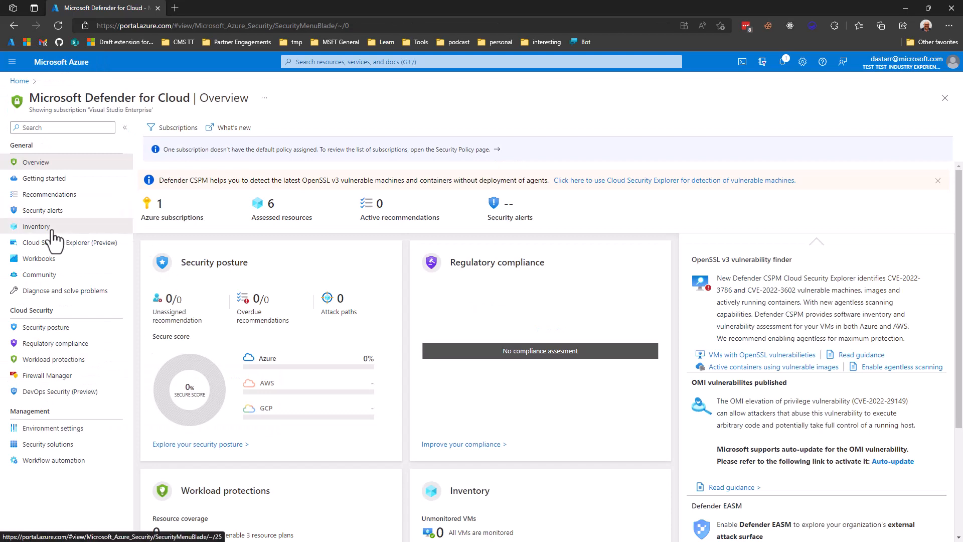
{"action": "left_click", "coordinate": [52, 230]}
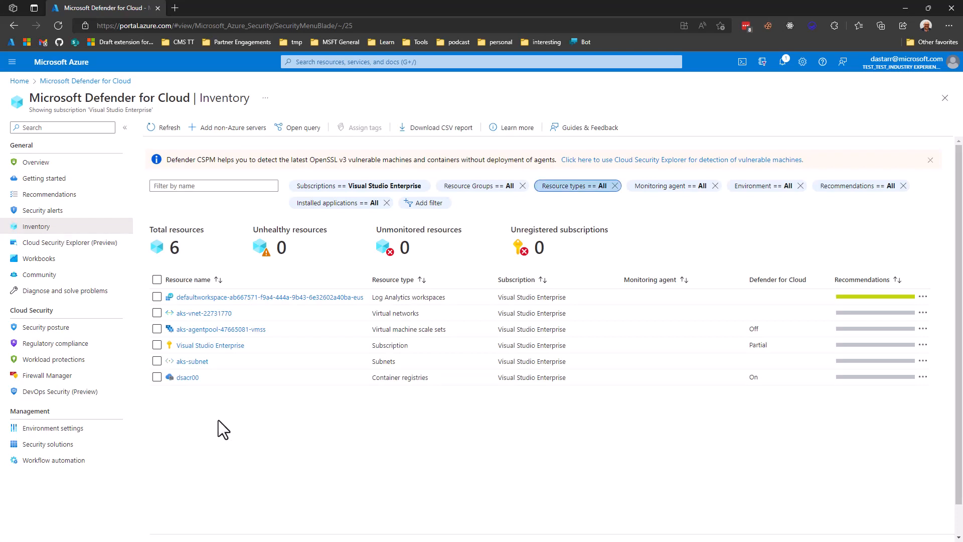
Filter the inventory's resource types to show only container registries.
{"action": "left_click", "coordinate": [571, 187]}
{"action": "left_click", "coordinate": [604, 270]}
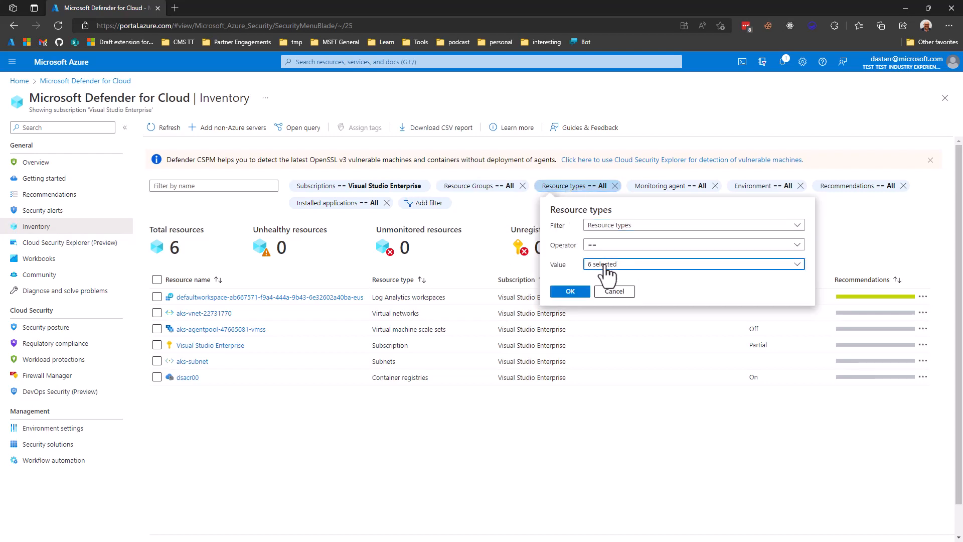
{"action": "left_click", "coordinate": [604, 299]}
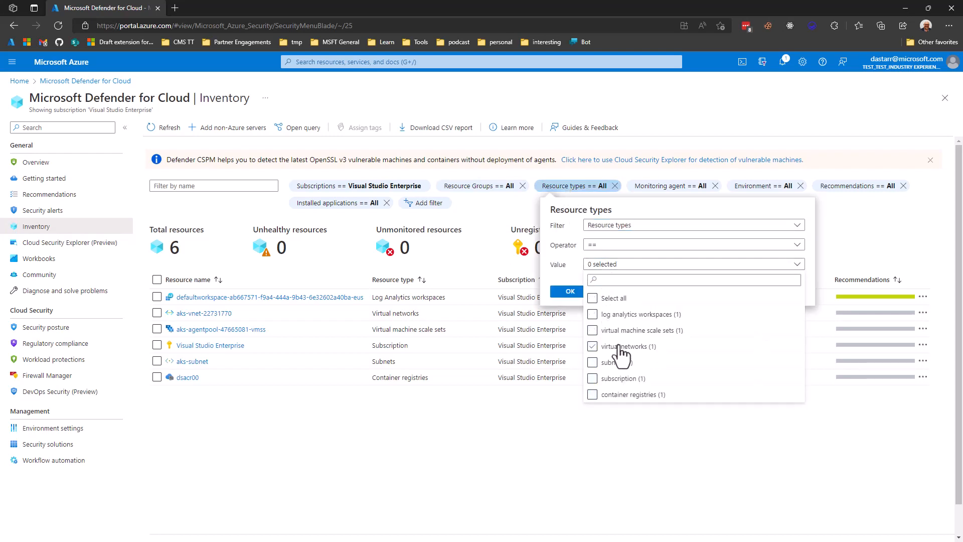
{"action": "left_click", "coordinate": [614, 362]}
{"action": "left_click", "coordinate": [627, 396]}
{"action": "left_click", "coordinate": [562, 297]}
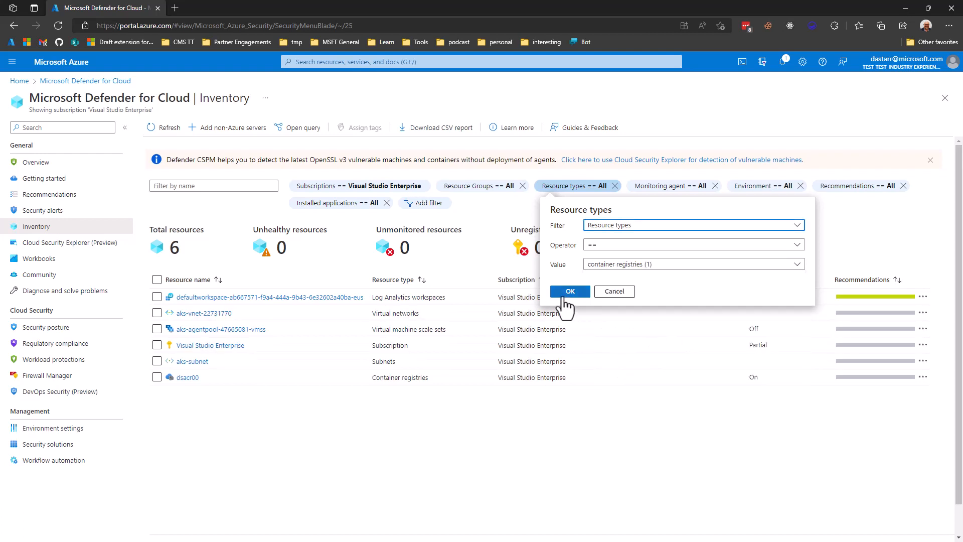
{"action": "left_click", "coordinate": [567, 292]}
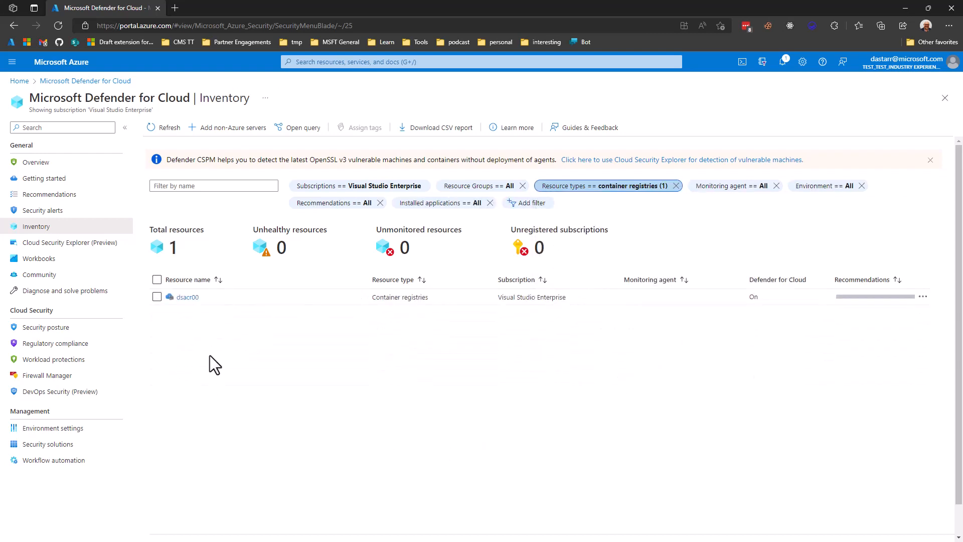
Open dsacr00's resource health and its recommendation to resolve container registry image vulnerability findings.
{"action": "left_click", "coordinate": [190, 298]}
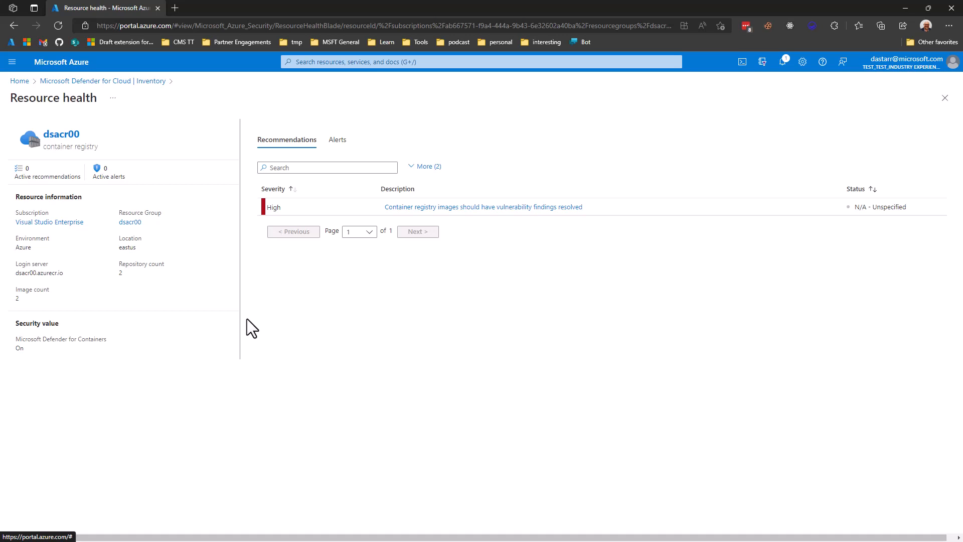
{"action": "left_click", "coordinate": [541, 209]}
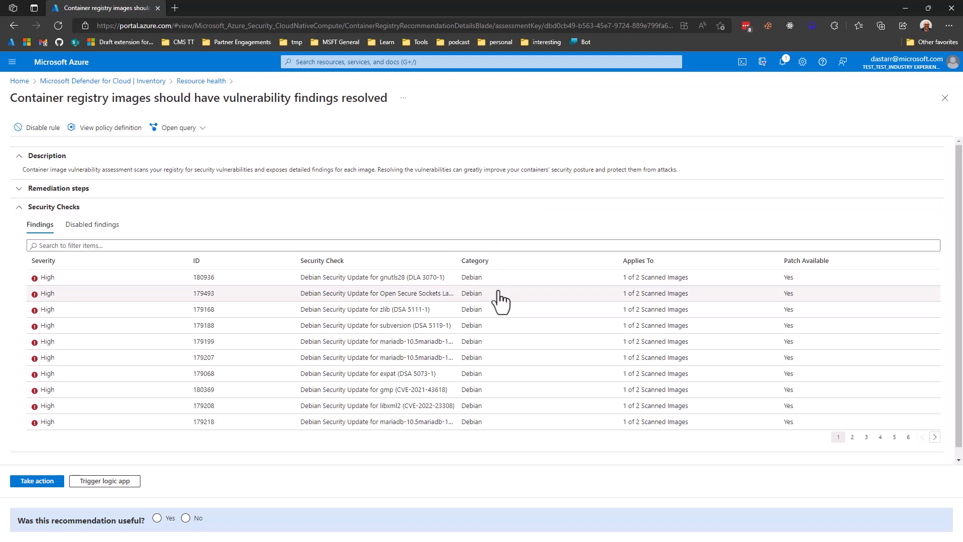
Search the security check findings successively for maria, debian and gmp.
{"action": "left_click", "coordinate": [534, 245]}
{"action": "key", "text": "Caps_Lock"}
{"action": "type", "text": "maria"}
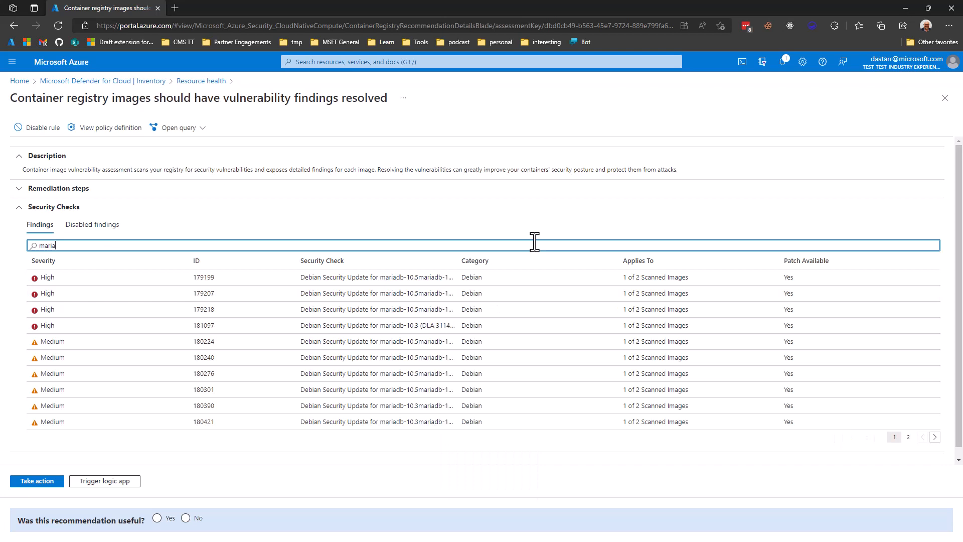
{"action": "key", "text": "ctrl+a"}
{"action": "key", "text": "BackSpace"}
{"action": "type", "text": "debian"}
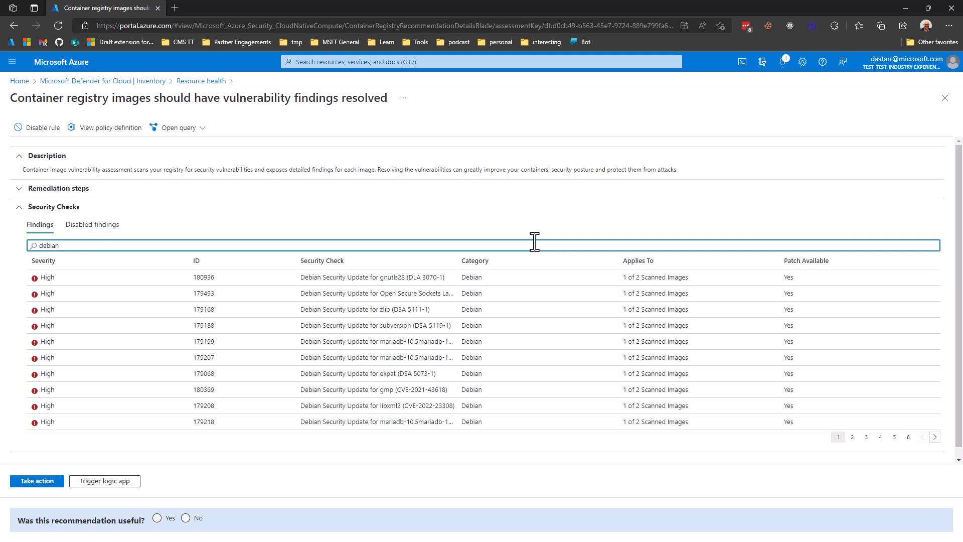
{"action": "key", "text": "ctrl+a"}
{"action": "key", "text": "BackSpace"}
{"action": "type", "text": "gmp"}
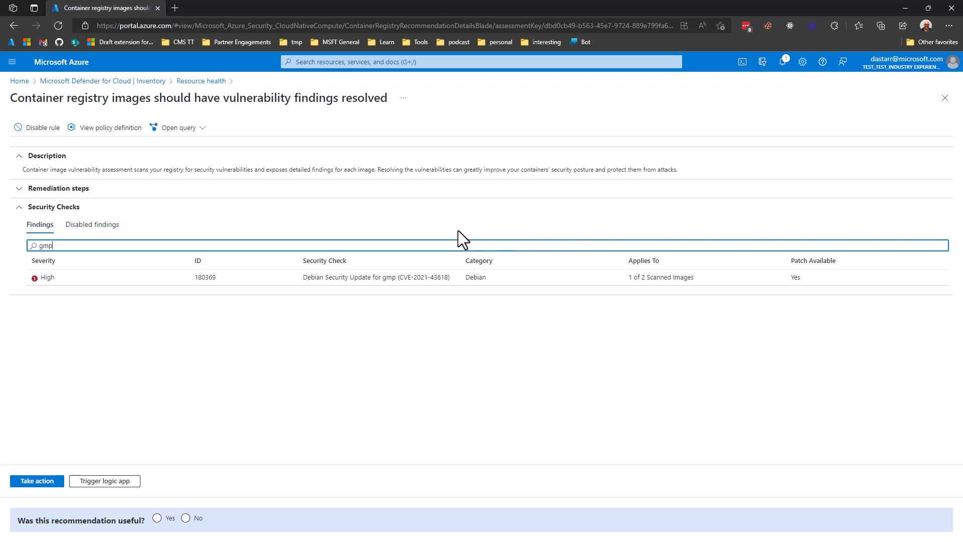
Open the gmp finding's details and view its CVE-2021-43618 record in a new tab, closing it afterwards.
{"action": "left_click", "coordinate": [401, 287]}
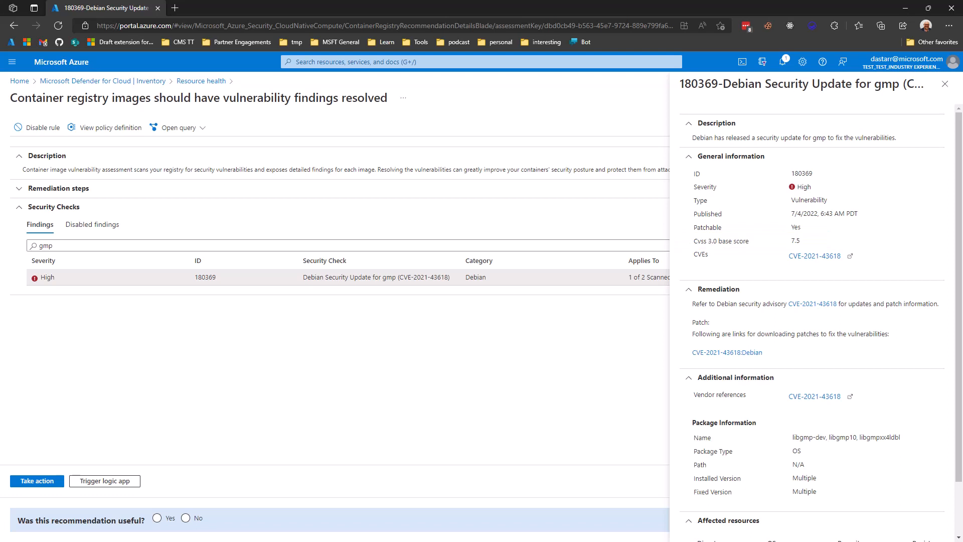
{"action": "left_click", "coordinate": [815, 256]}
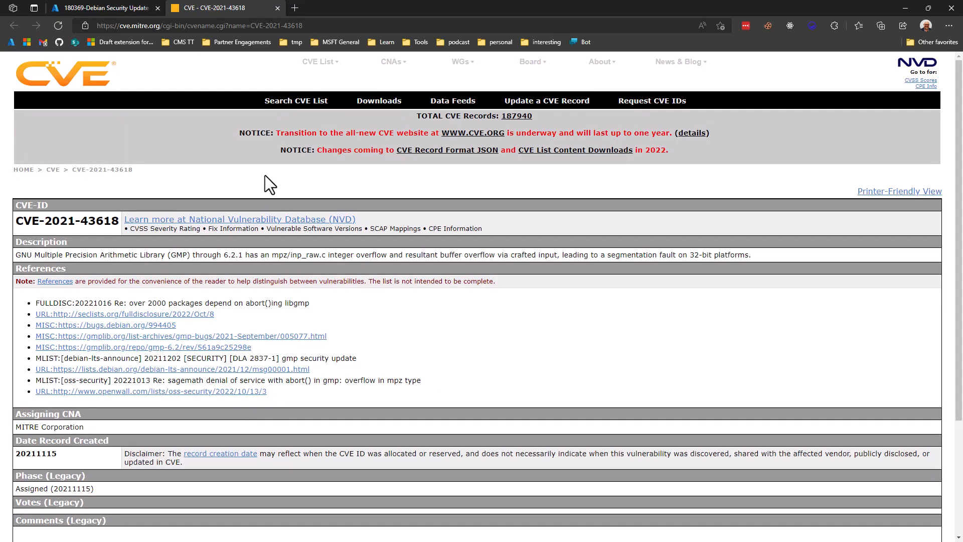
{"action": "key", "text": "ctrl+w"}
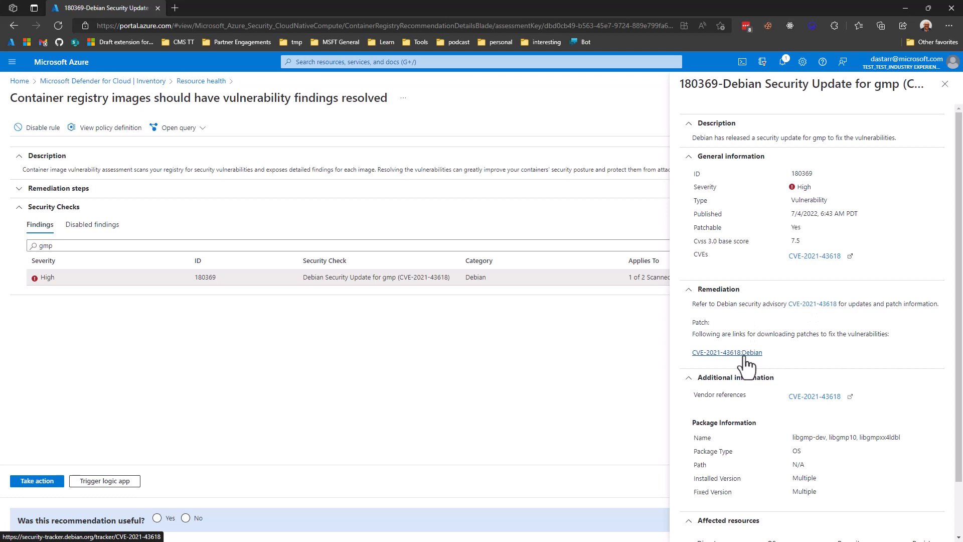
Open the affected image 4899e09530a2 from the finding to view its image security health.
{"action": "scroll", "coordinate": [746, 366], "scroll_direction": "down", "scroll_amount": 1}
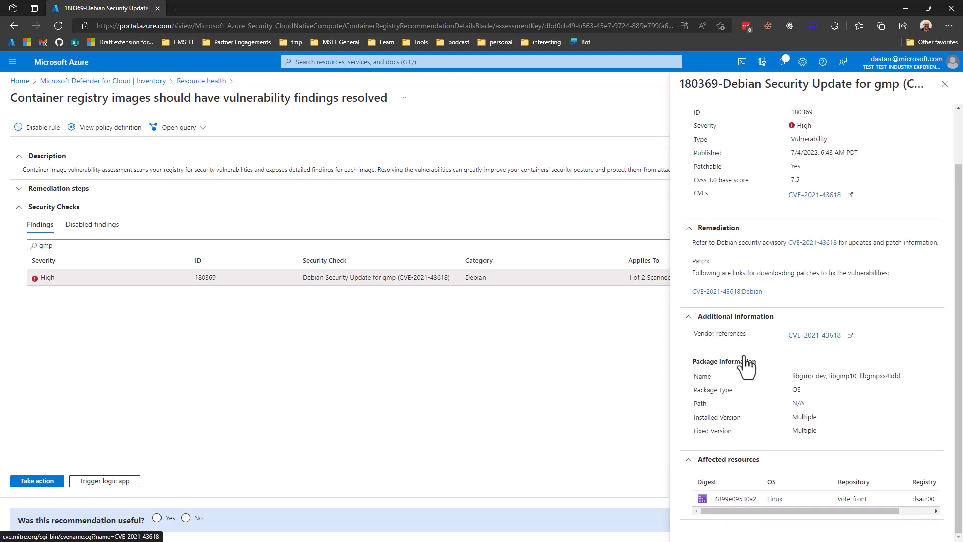
{"action": "left_click", "coordinate": [770, 502]}
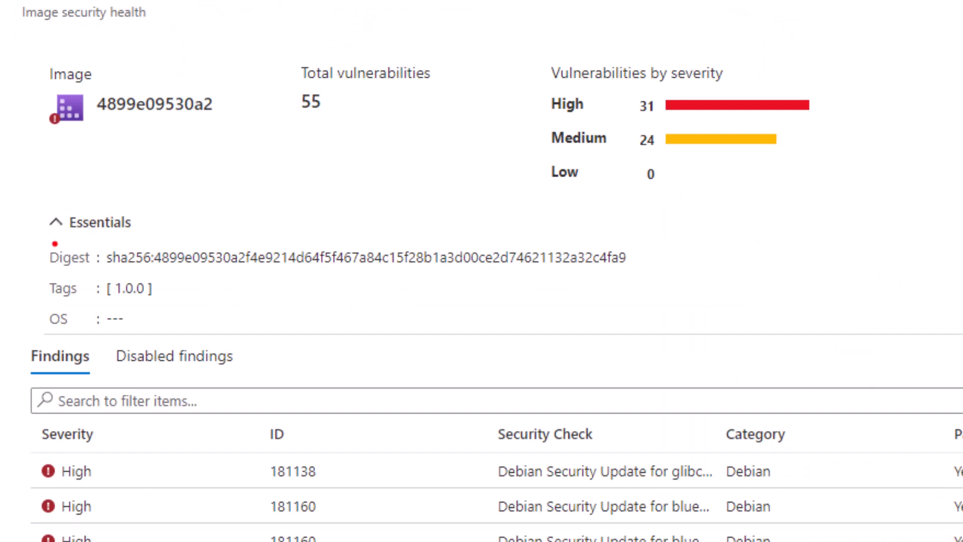
{"action": "mouse_move", "coordinate": [35, 247]}
{"action": "left_mouse_down"}
{"action": "mouse_move", "coordinate": [624, 331]}
{"action": "mouse_move", "coordinate": [648, 309]}
{"action": "left_mouse_up"}
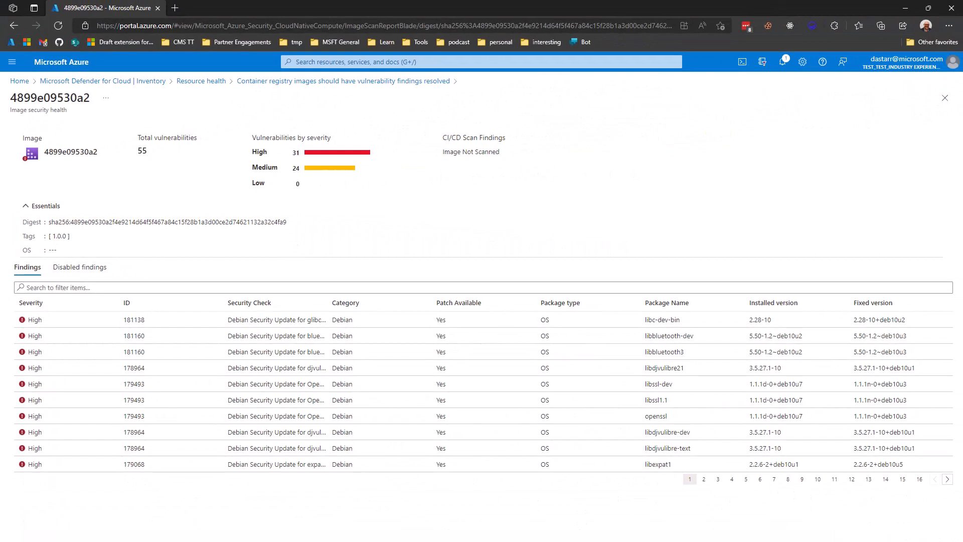
Open the dsacr00 registry's vote-front repository and delete its 1.0.0 image manifest.
{"action": "left_click", "coordinate": [313, 63]}
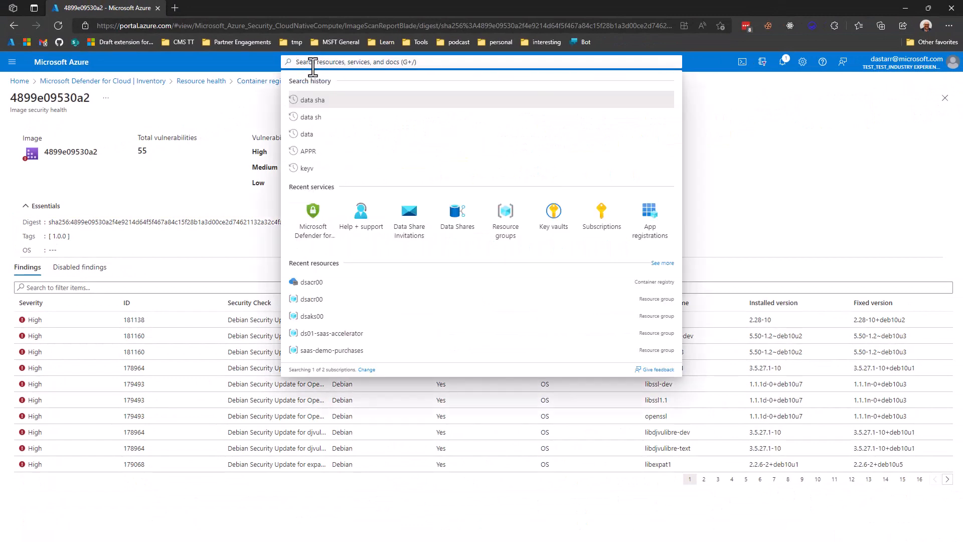
{"action": "left_click", "coordinate": [311, 283]}
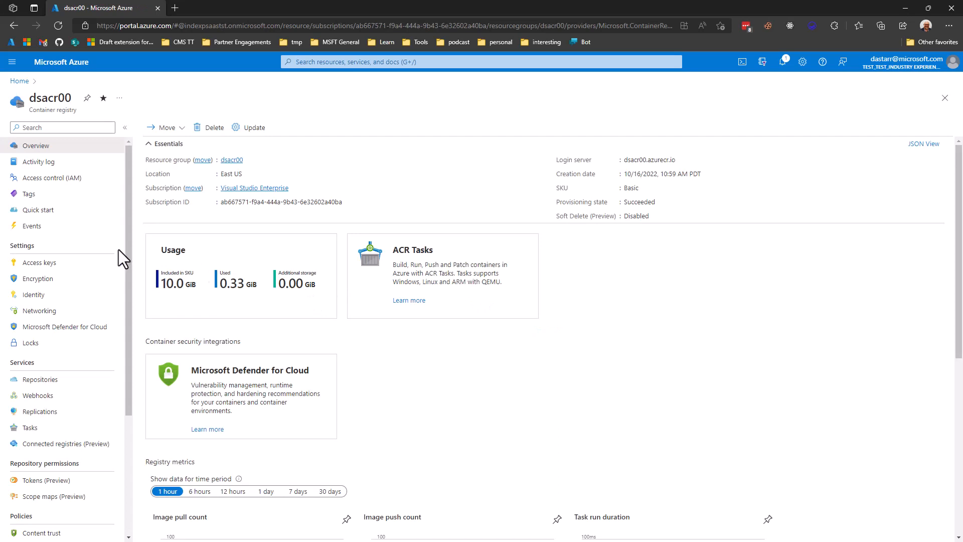
{"action": "left_click", "coordinate": [58, 381]}
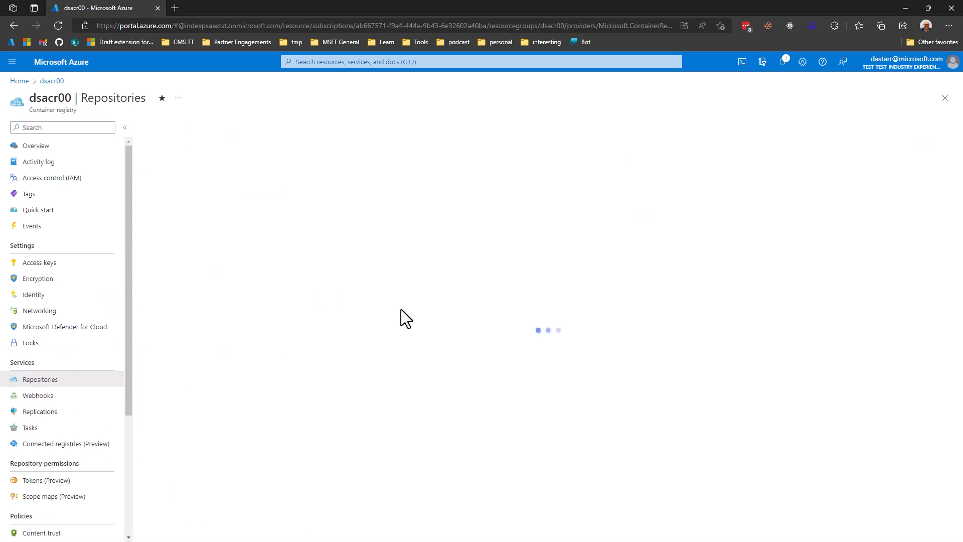
{"action": "left_click", "coordinate": [173, 196]}
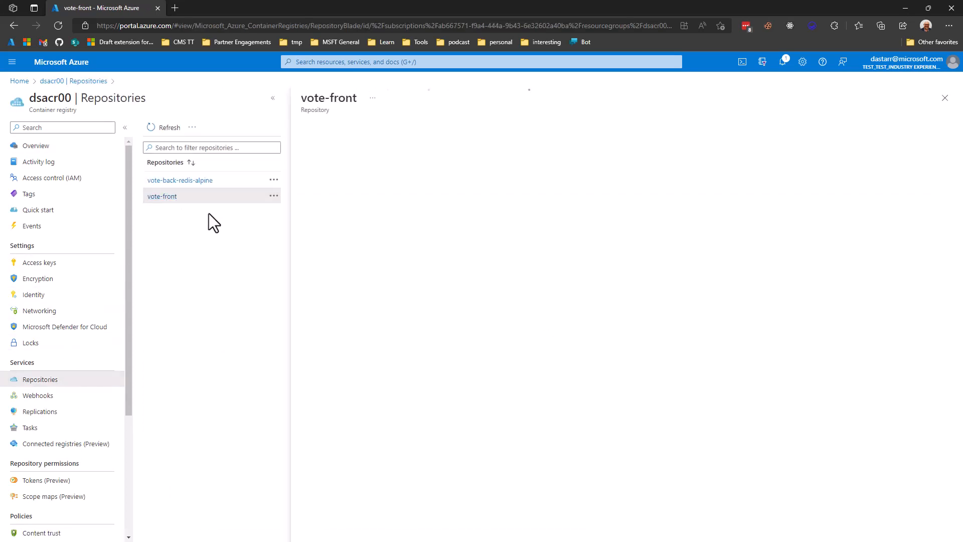
{"action": "left_click", "coordinate": [946, 237]}
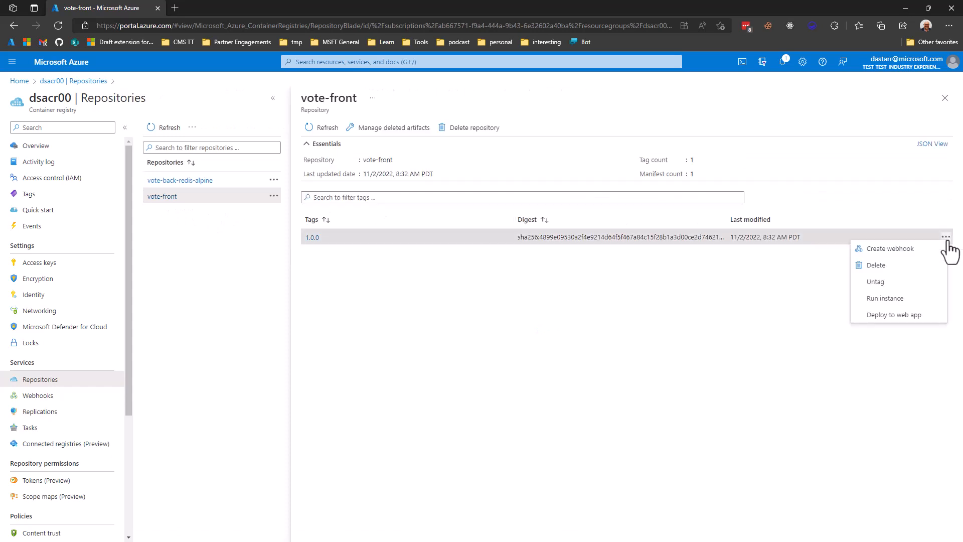
{"action": "left_click", "coordinate": [891, 266]}
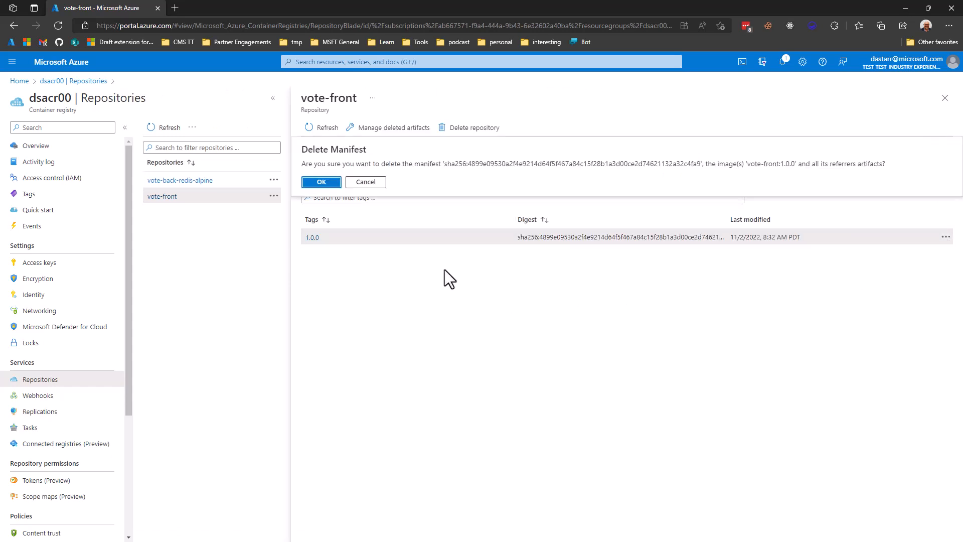
{"action": "left_click", "coordinate": [321, 182]}
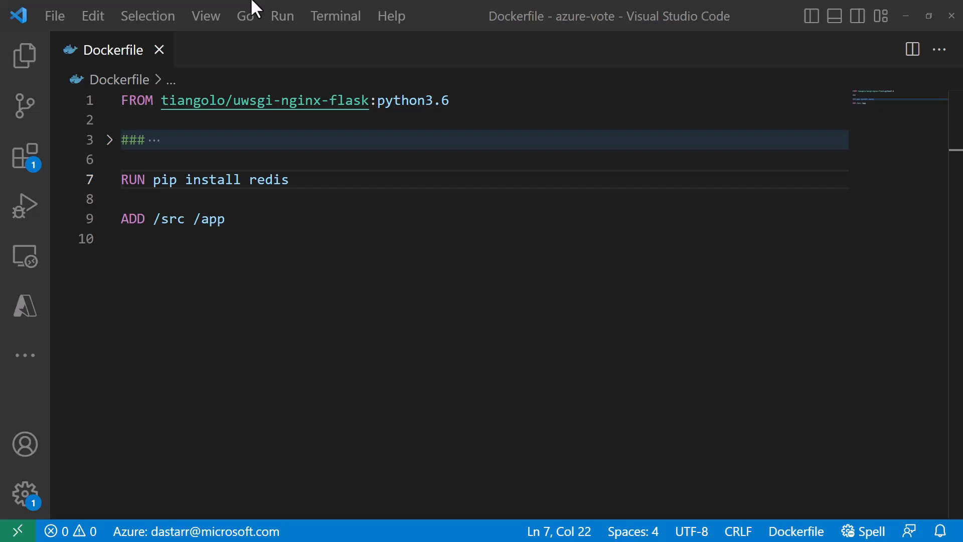
In VS Code, change the Dockerfile base image tag to python3.10 and save the file.
{"action": "left_click", "coordinate": [462, 103]}
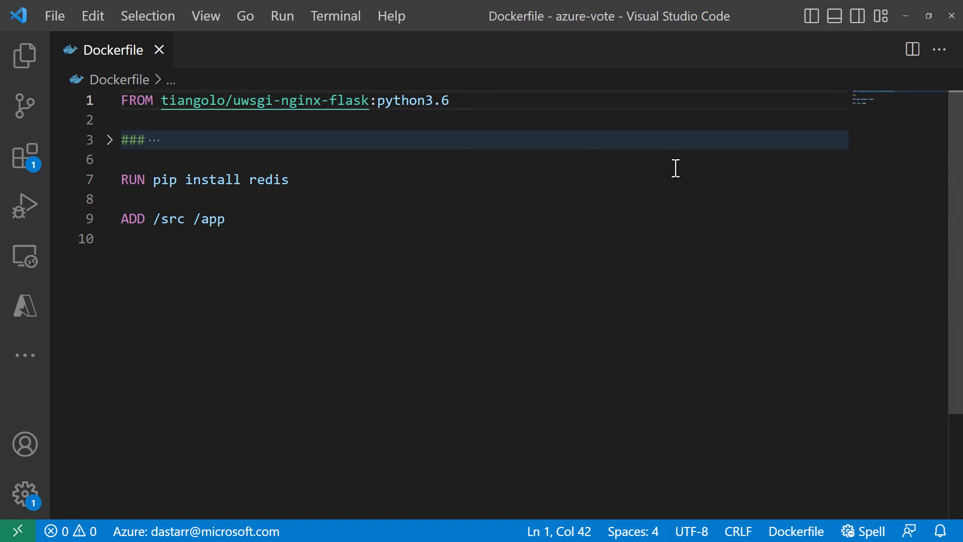
{"action": "key", "text": "shift+Left"}
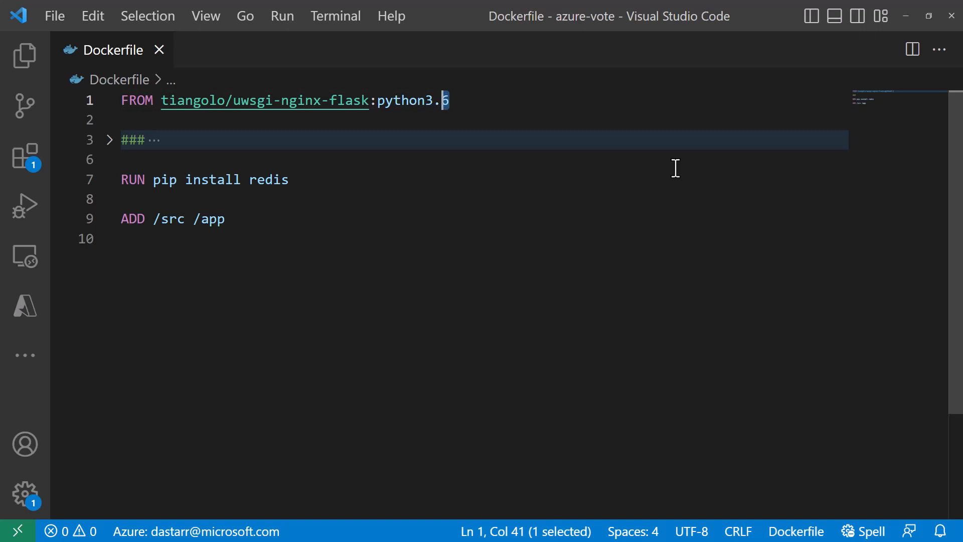
{"action": "type", "text": "10"}
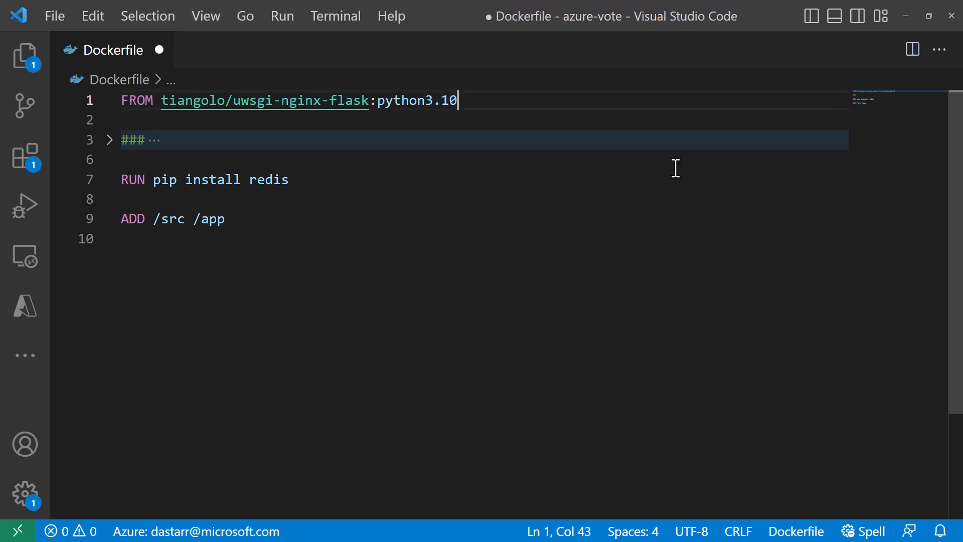
{"action": "key", "text": "ctrl+s"}
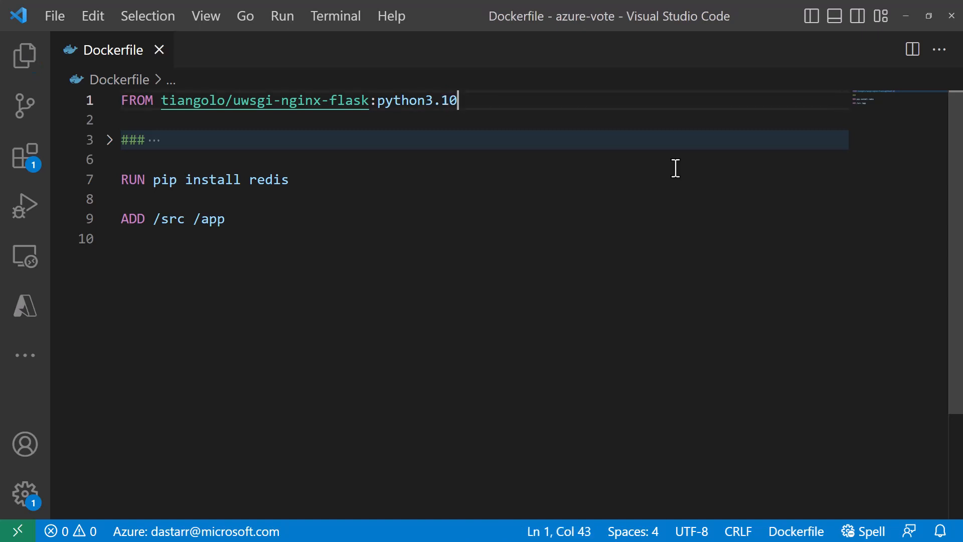
Expand the folded ### section to view the commented apt-get update and upgrade lines, then fold it again.
{"action": "key", "text": "Down"}
{"action": "key", "text": "Down"}
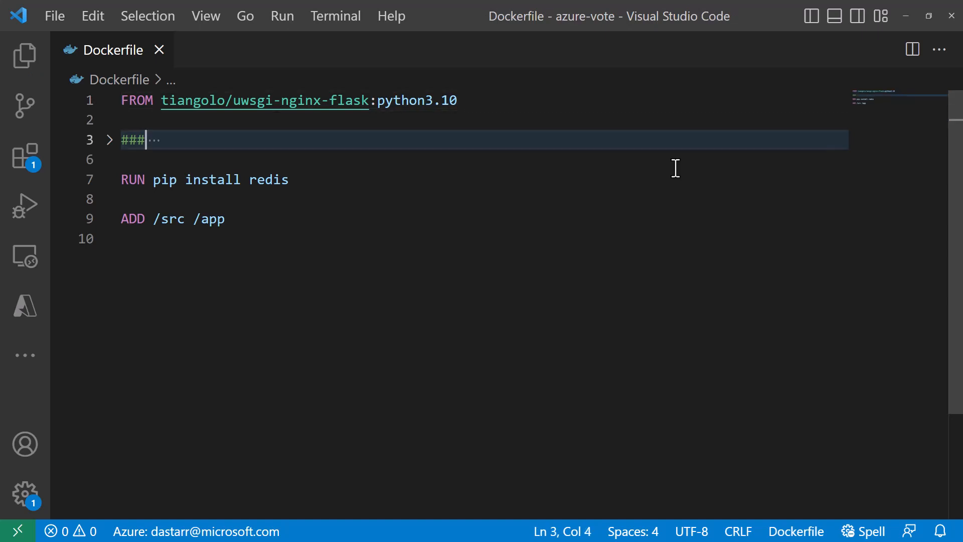
{"action": "key", "text": "Home"}
{"action": "left_click", "coordinate": [110, 141]}
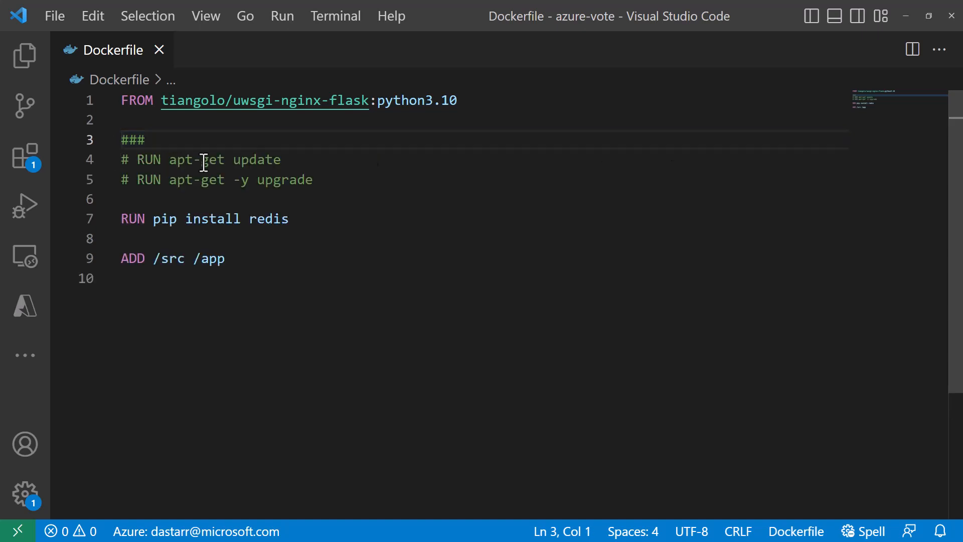
{"action": "left_click", "coordinate": [320, 182]}
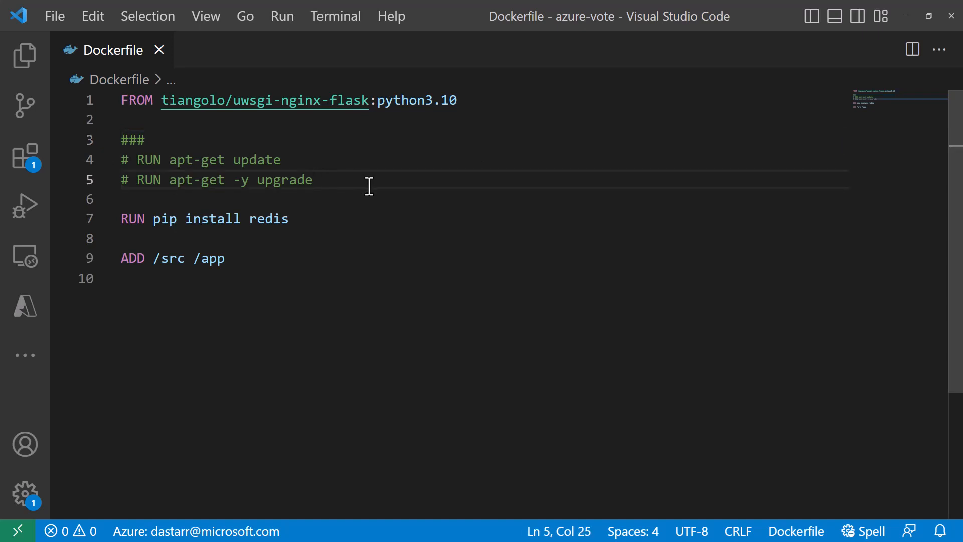
{"action": "key", "text": "Up"}
{"action": "key", "text": "Up"}
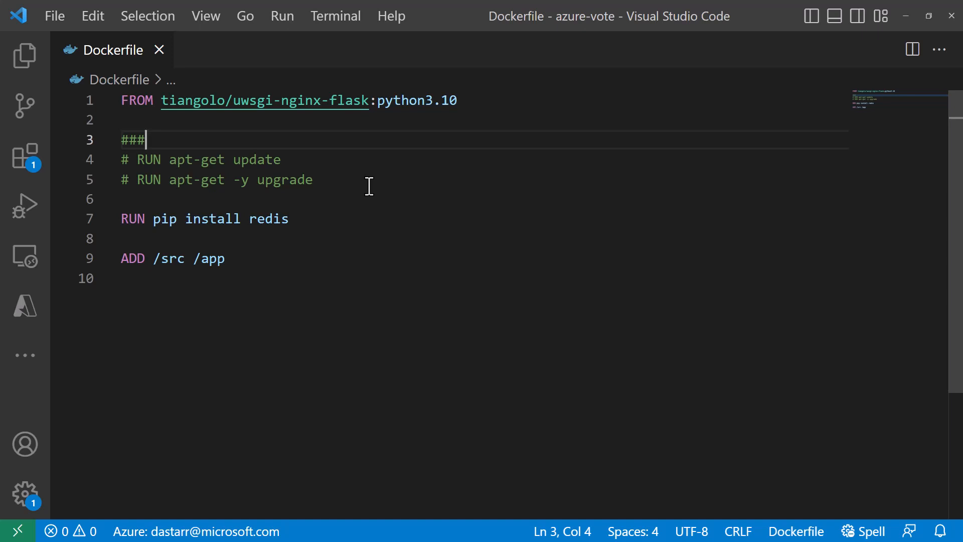
{"action": "key", "text": "ctrl+shift+bracketleft"}
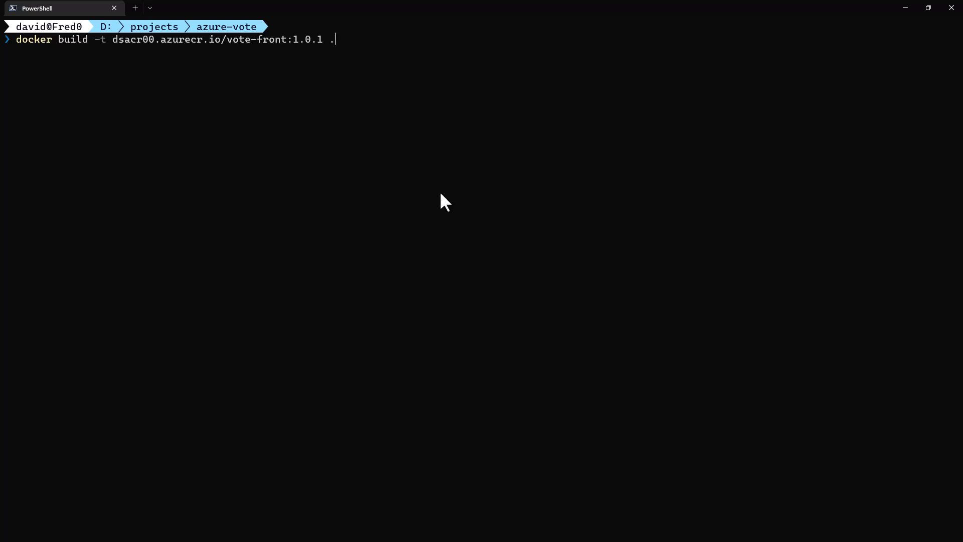
In PowerShell, build the image tagged dsacr00.azurecr.io/vote-front:1.0.1 and clear the console.
{"action": "key", "text": "Return"}
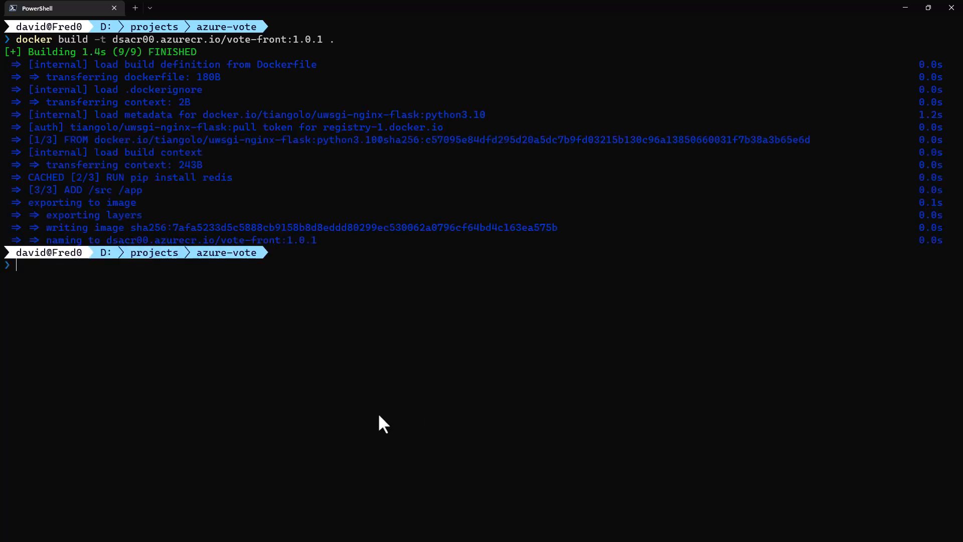
{"action": "type", "text": "cls"}
{"action": "key", "text": "Return"}
Run the vote-front 1.0.1 container on network ecnet with port 8080:80 and REDIS=vote-back-redis, then clear the console.
{"action": "type", "text": "docker run --network ecnet -d -p 8080:80 -e REDIS=vote-back-redis --name vote-front dsacr00.azurecr.io/vote-front:1.0.1"}
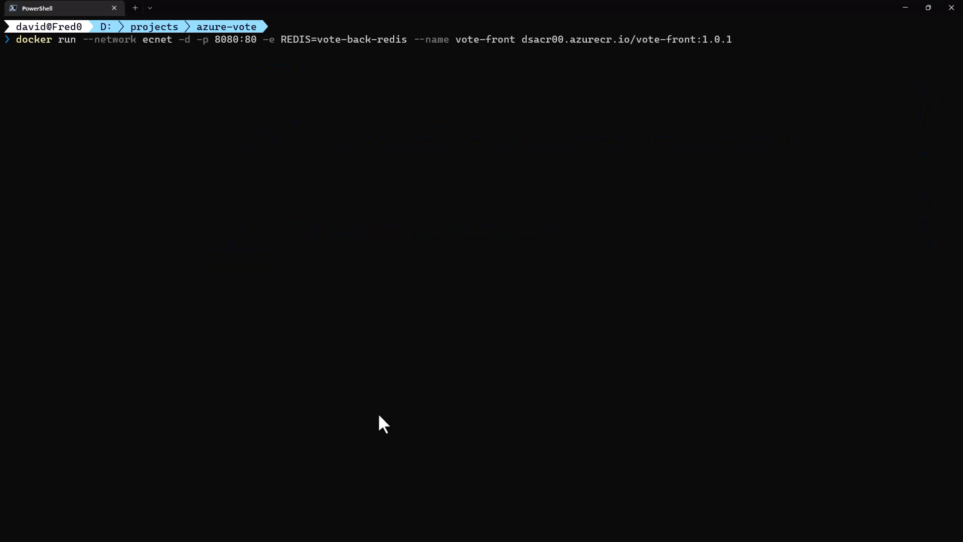
{"action": "key", "text": "Return"}
{"action": "type", "text": "cls"}
{"action": "key", "text": "Return"}
List all containers with docker ps -a.
{"action": "type", "text": "docker ps -a"}
{"action": "key", "text": "Return"}
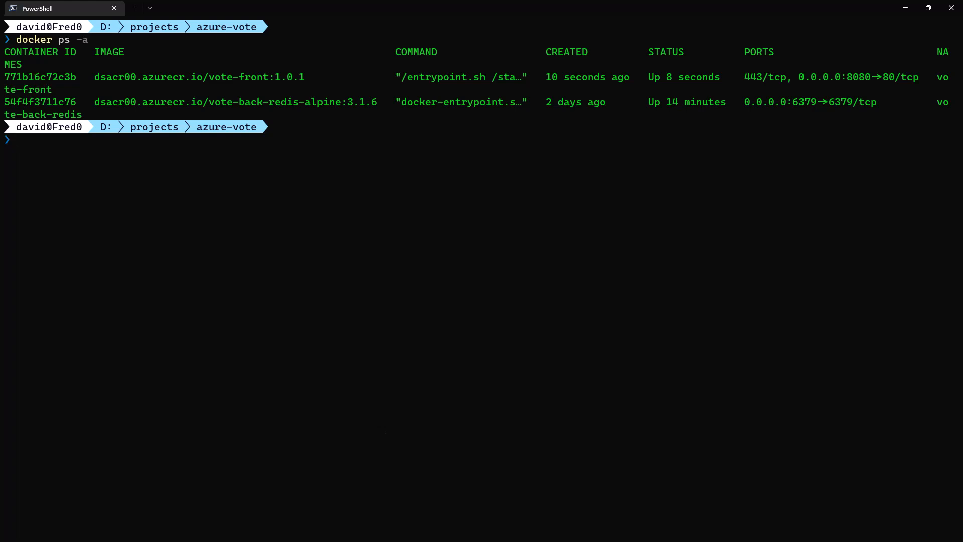
Open a bash shell inside the vote-front container using docker exec -it with its container ID.
{"action": "type", "text": "docker exec -it <CONTAINER> bash"}
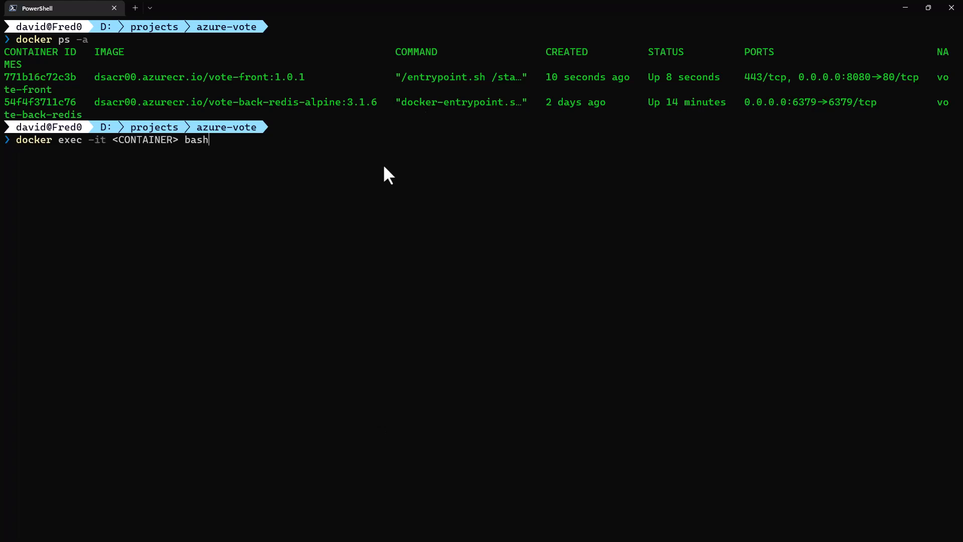
{"action": "double_click", "coordinate": [41, 78]}
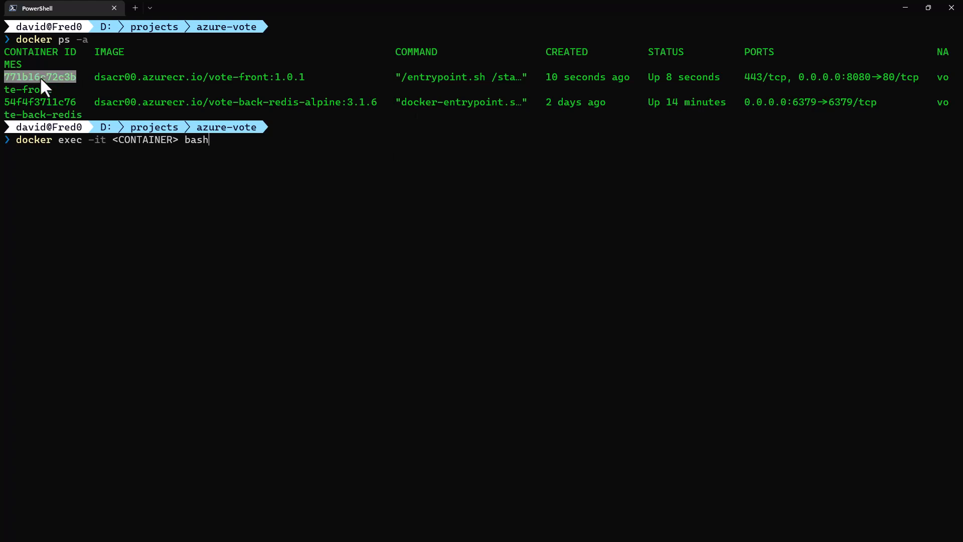
{"action": "key", "text": "ctrl+c"}
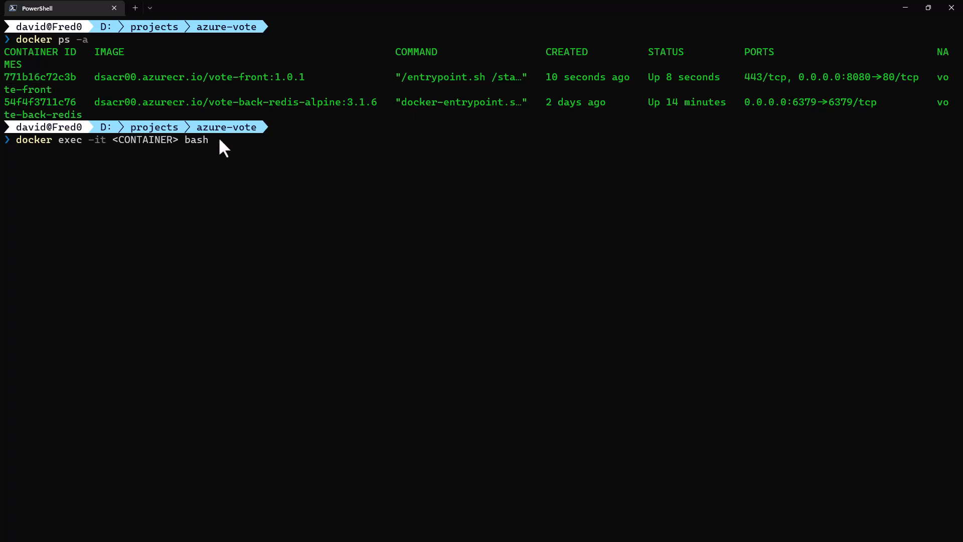
{"action": "key", "text": "ctrl+shift+Left"}
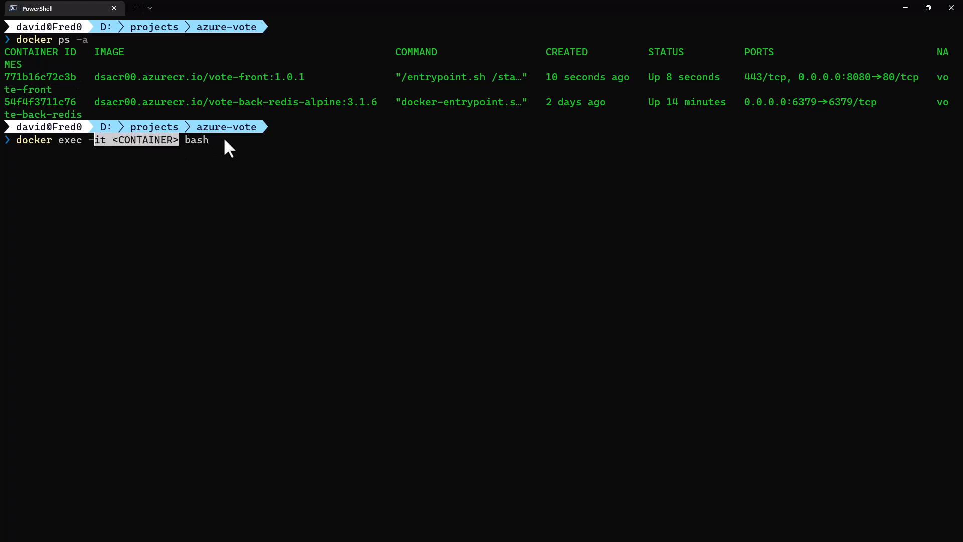
{"action": "key", "text": "ctrl+v"}
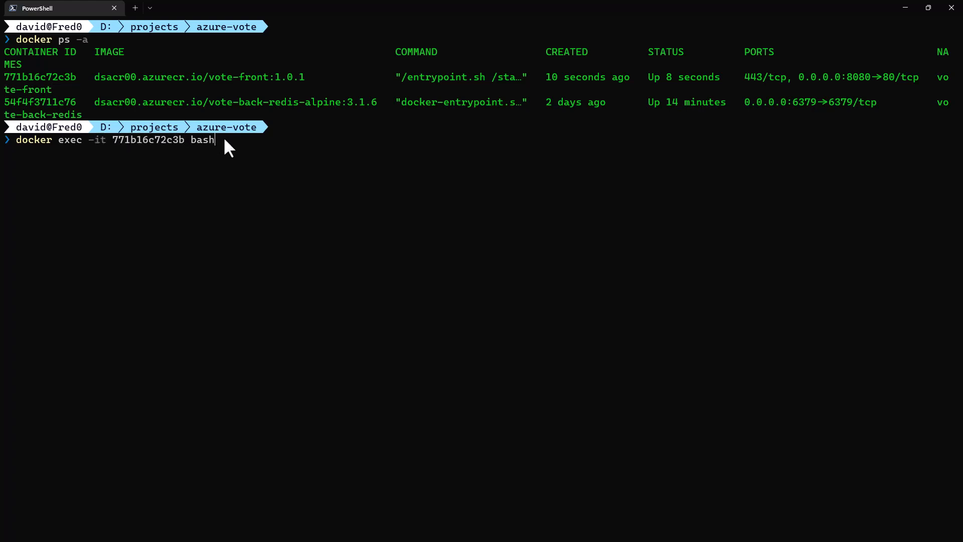
{"action": "key", "text": "Return"}
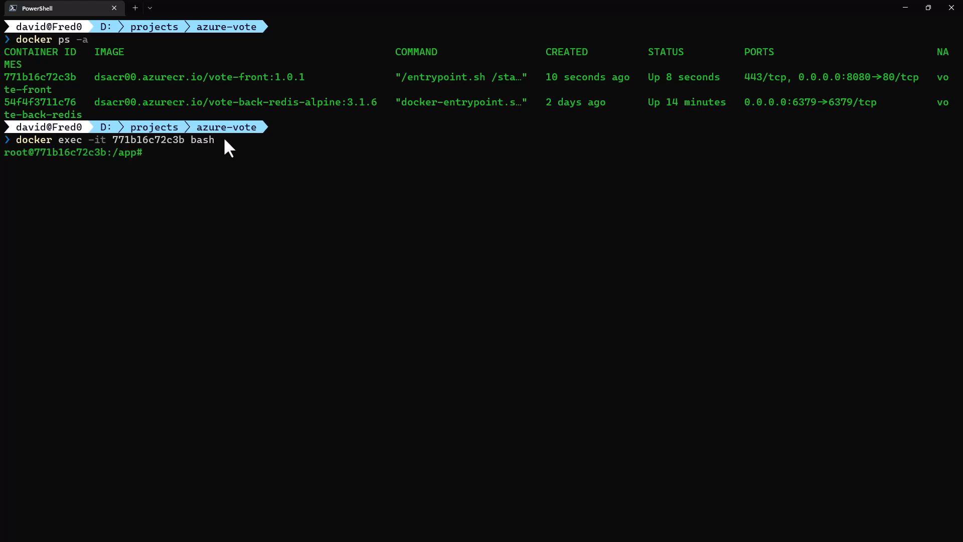
Update and upgrade the container's packages with apt update and apt upgrade, confirming with Y.
{"action": "type", "text": "apt update"}
{"action": "key", "text": "Return"}
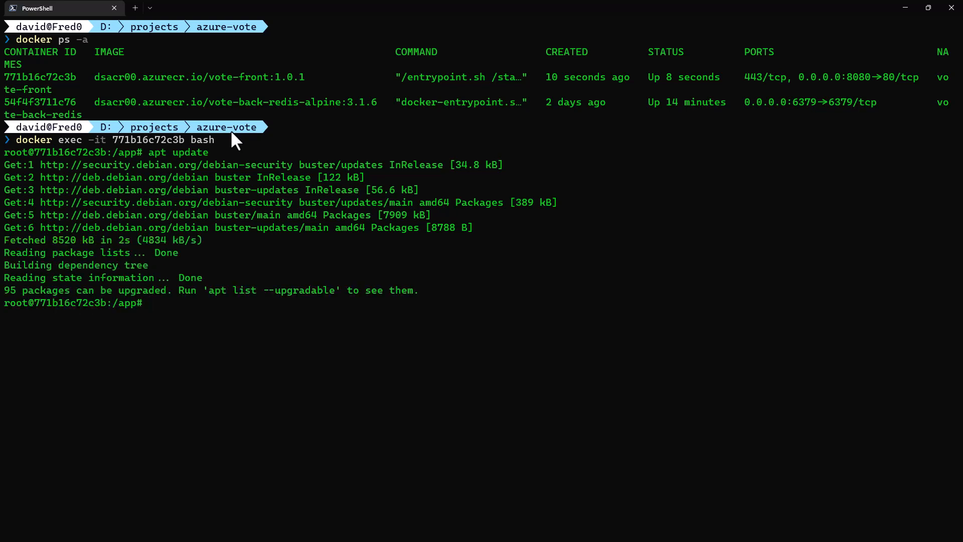
{"action": "type", "text": "apt upgrade"}
{"action": "key", "text": "Return"}
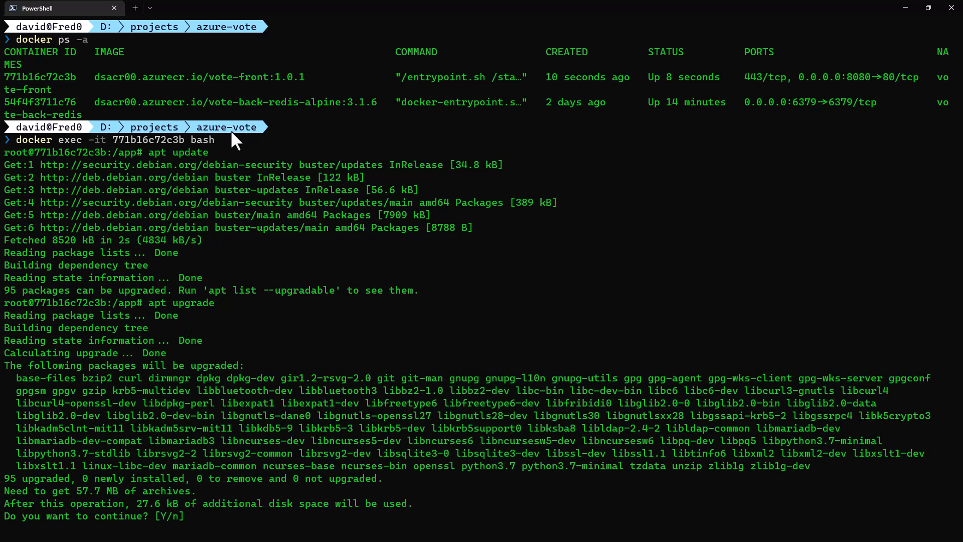
{"action": "type", "text": "Y"}
{"action": "key", "text": "Return"}
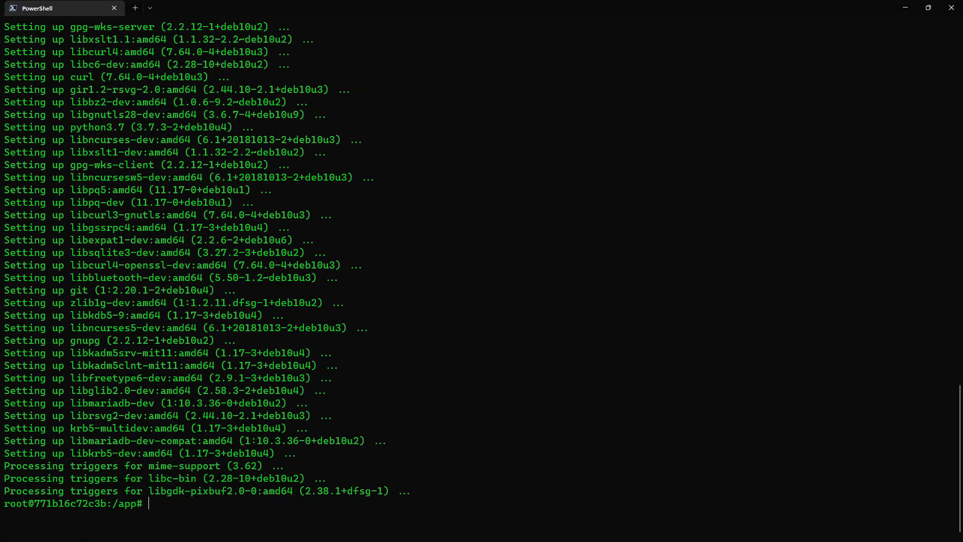
Open a second PowerShell tab and clear its screen.
{"action": "left_click", "coordinate": [132, 7]}
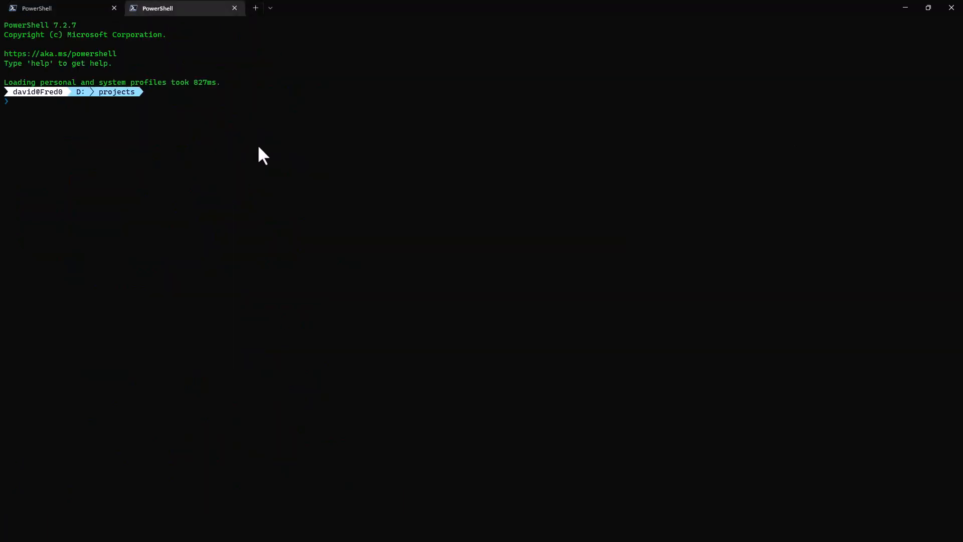
{"action": "scroll", "coordinate": [255, 146], "scroll_direction": "up", "scroll_amount": 9}
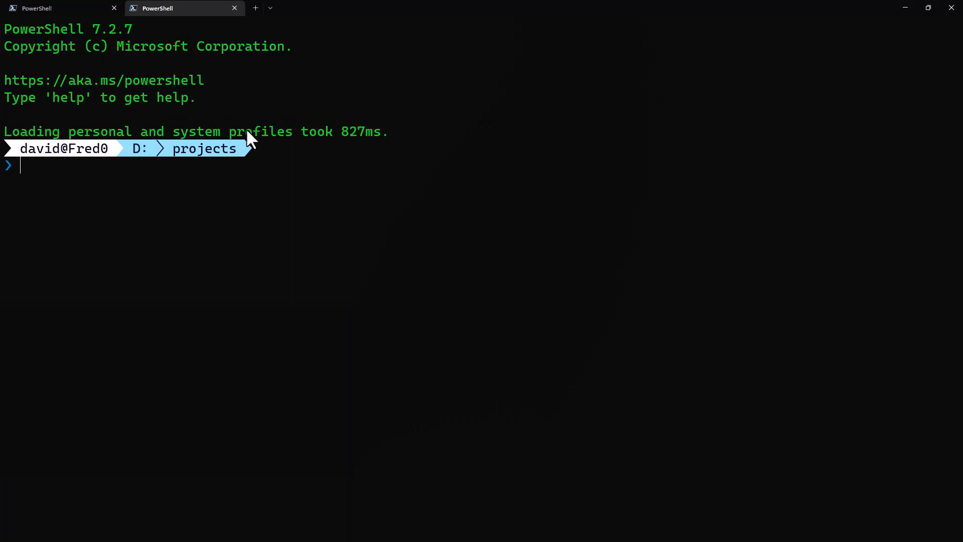
{"action": "key", "text": "ctrl+l"}
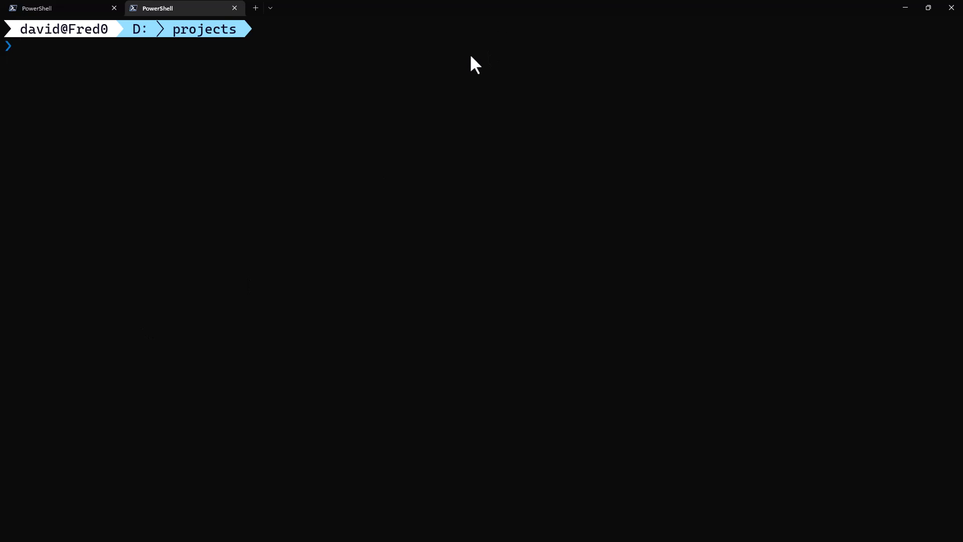
{"action": "key", "text": "ctrl+v"}
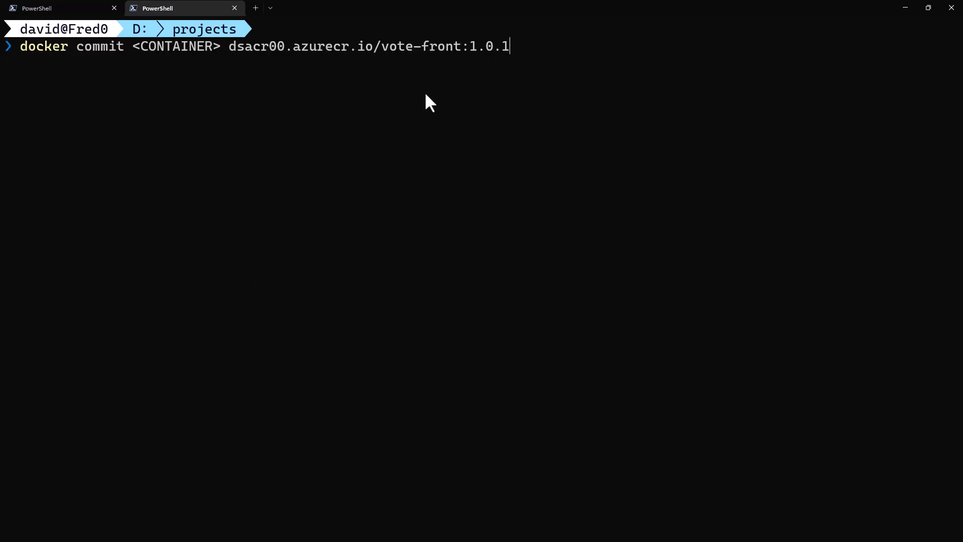
{"action": "key", "text": "ctrl+a"}
{"action": "key", "text": "BackSpace"}
List the running containers with docker ps.
{"action": "type", "text": "docker ps"}
{"action": "key", "text": "Return"}
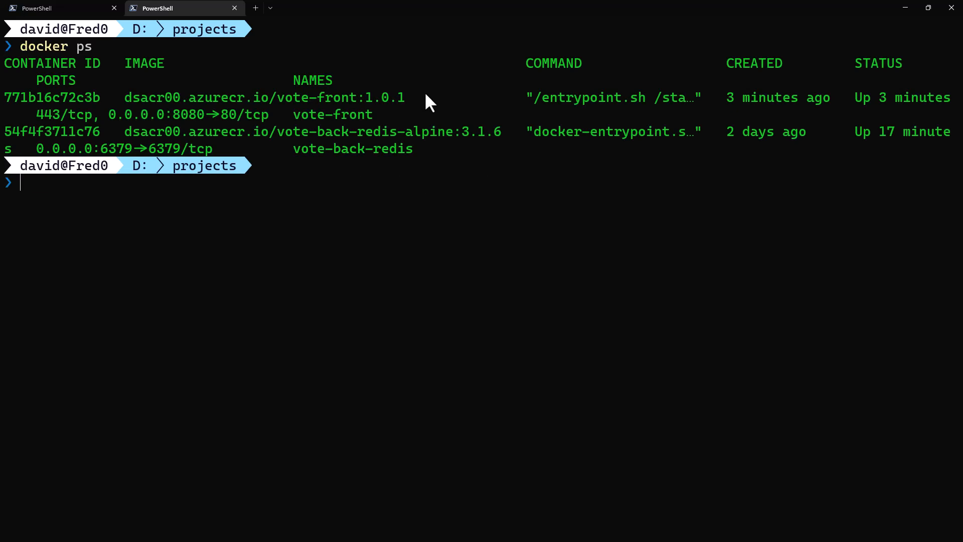
Commit the running vote-front container 771b16c72c3b as the image dsacr00.azurecr.io/vote-front:1.0.1.
{"action": "key", "text": "ctrl+v"}
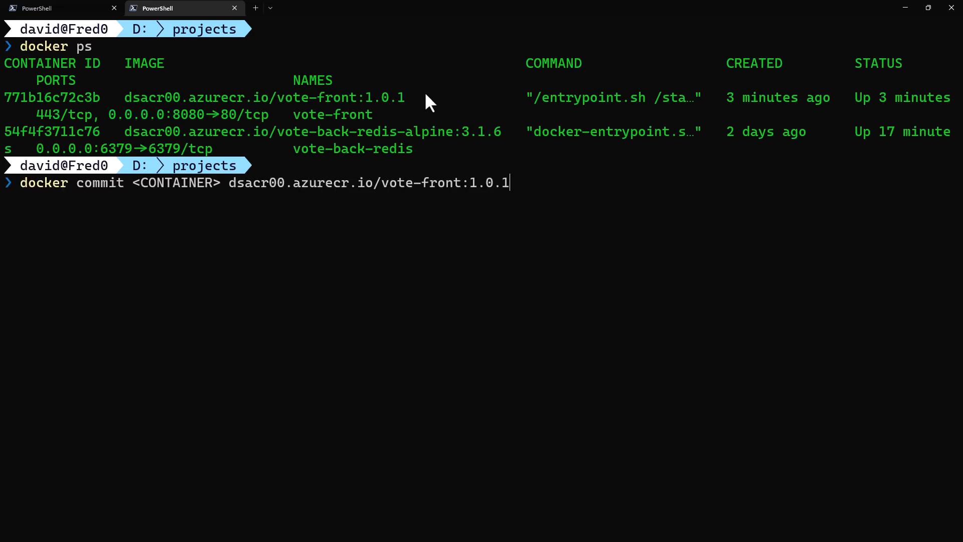
{"action": "double_click", "coordinate": [58, 100]}
{"action": "key", "text": "ctrl+c"}
{"action": "key", "text": "ctrl+Left"}
{"action": "key", "text": "ctrl+Left"}
{"action": "key", "text": "ctrl+Left"}
{"action": "key", "text": "ctrl+Left"}
{"action": "key", "text": "ctrl+Left"}
{"action": "key", "text": "ctrl+shift+Right"}
{"action": "key", "text": "shift+Left"}
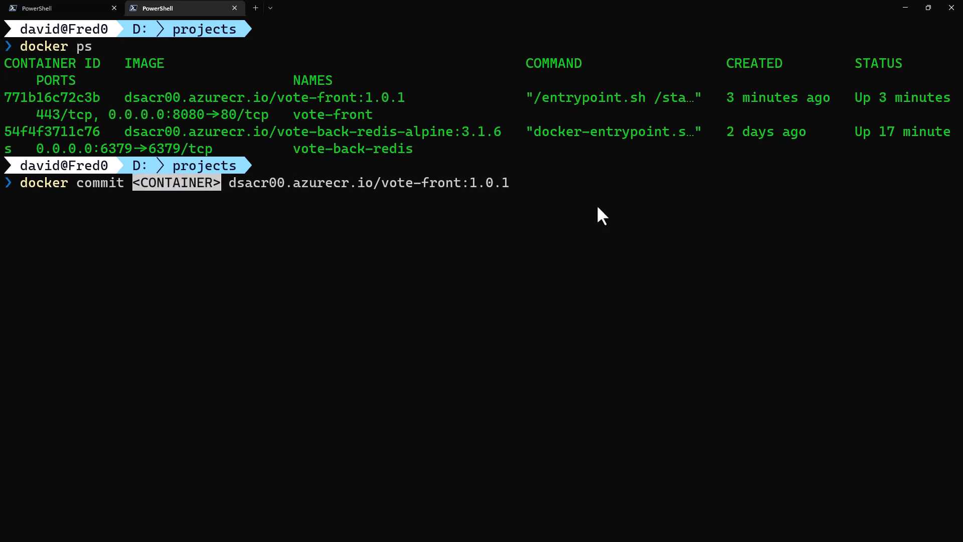
{"action": "key", "text": "ctrl+v"}
{"action": "key", "text": "End"}
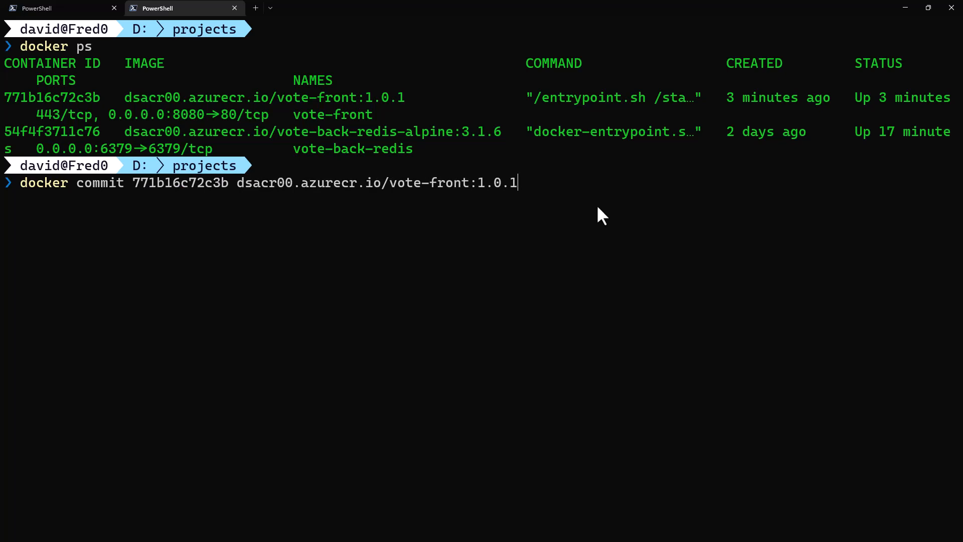
{"action": "key", "text": "Return"}
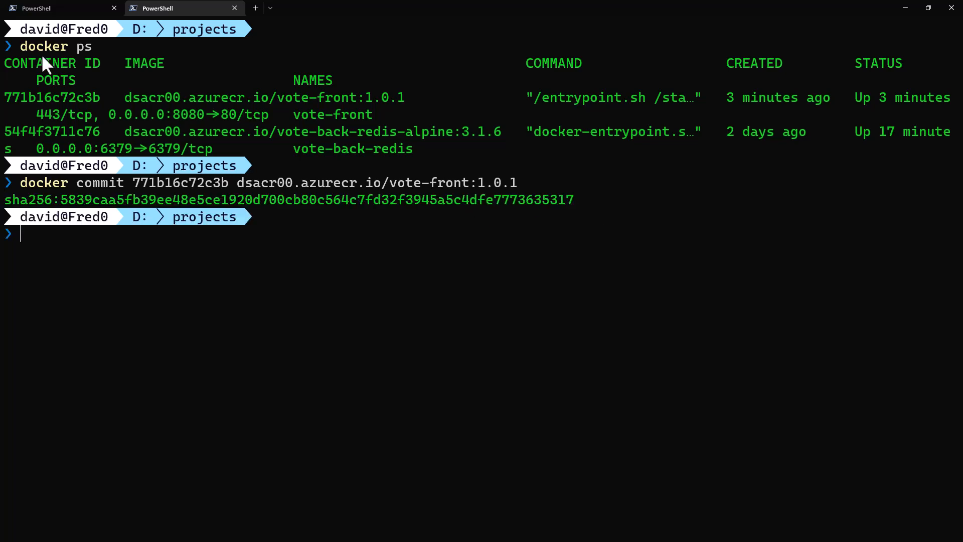
Exit the container's bash shell in the first PowerShell tab and list the running containers with docker ps.
{"action": "left_click", "coordinate": [36, 4]}
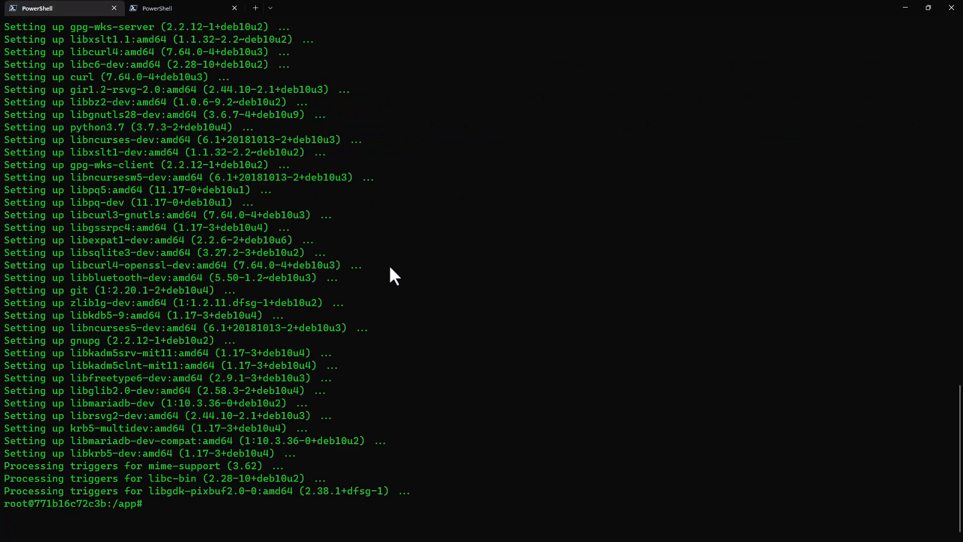
{"action": "type", "text": "exit"}
{"action": "key", "text": "Return"}
{"action": "type", "text": "docker ps"}
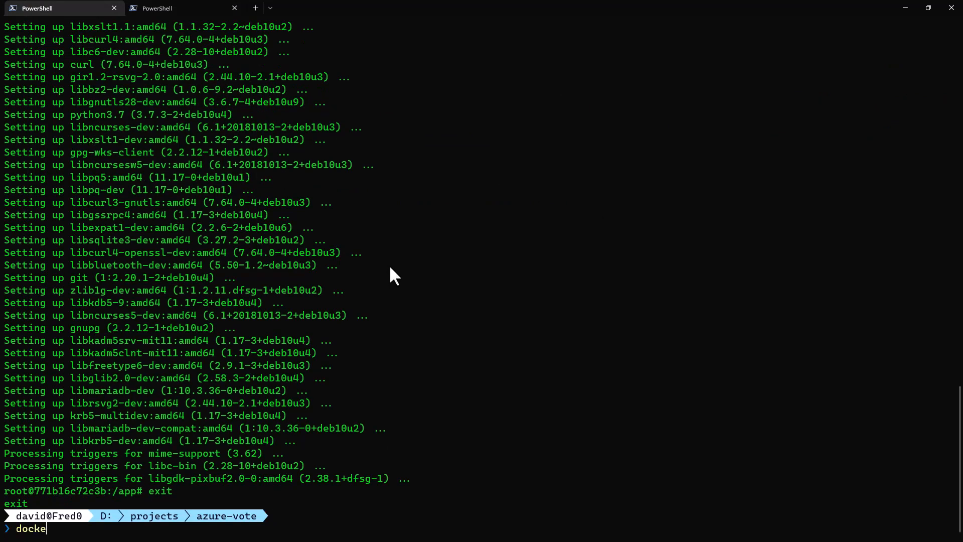
{"action": "key", "text": "Return"}
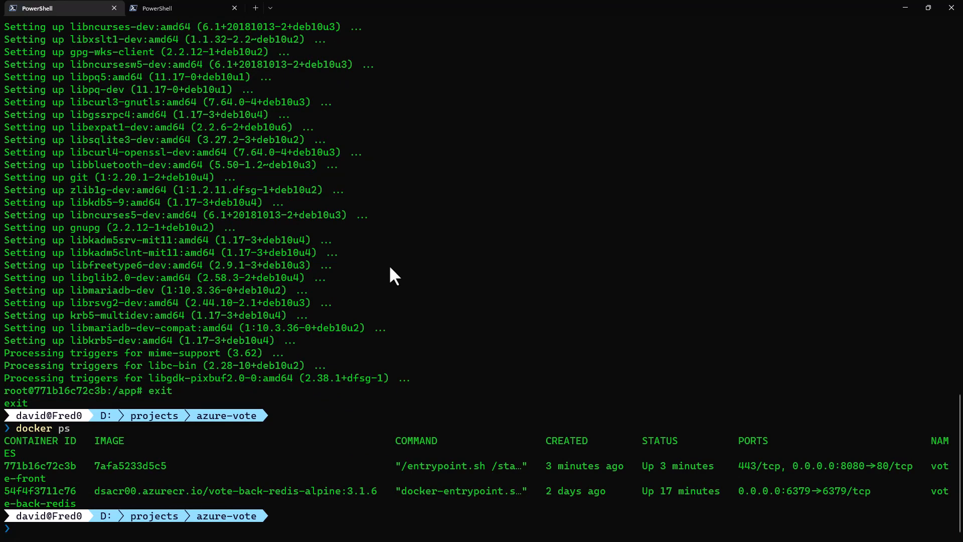
Stop the vote-front container with docker stop and its container ID, then clear the screen.
{"action": "type", "text": "docker stop"}
{"action": "key", "text": "ctrl+v"}
{"action": "key", "text": "Return"}
{"action": "type", "text": "clear"}
{"action": "key", "text": "Return"}
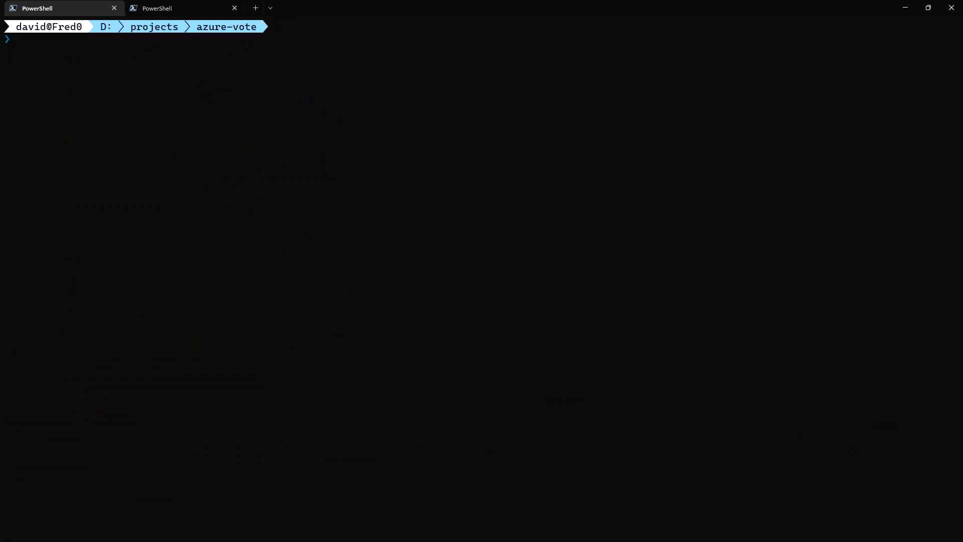
Log in to the dsacr00.azurecr.io registry with docker login, supplying the registry username and password.
{"action": "key", "text": "ctrl+plus"}
{"action": "key", "text": "ctrl+v"}
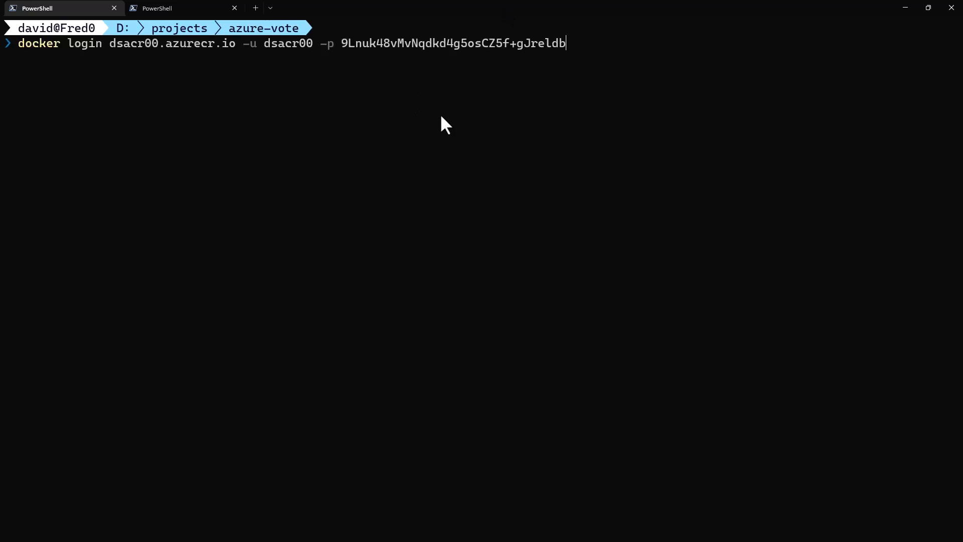
{"action": "key", "text": "Return"}
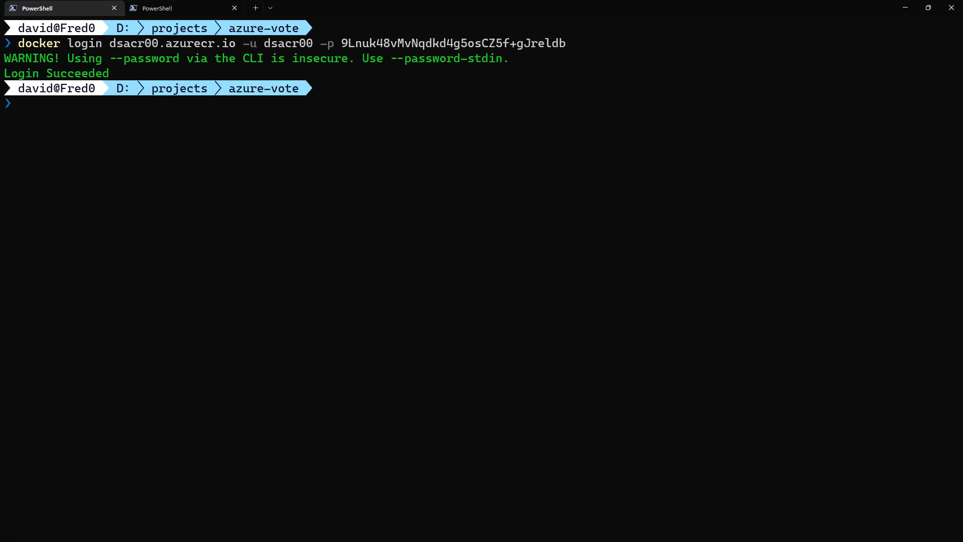
Open the dsacr00 container registry's vulnerability findings recommendation from the Defender for Cloud inventory and examine its security checks.
{"action": "key", "text": "ctrl+v"}
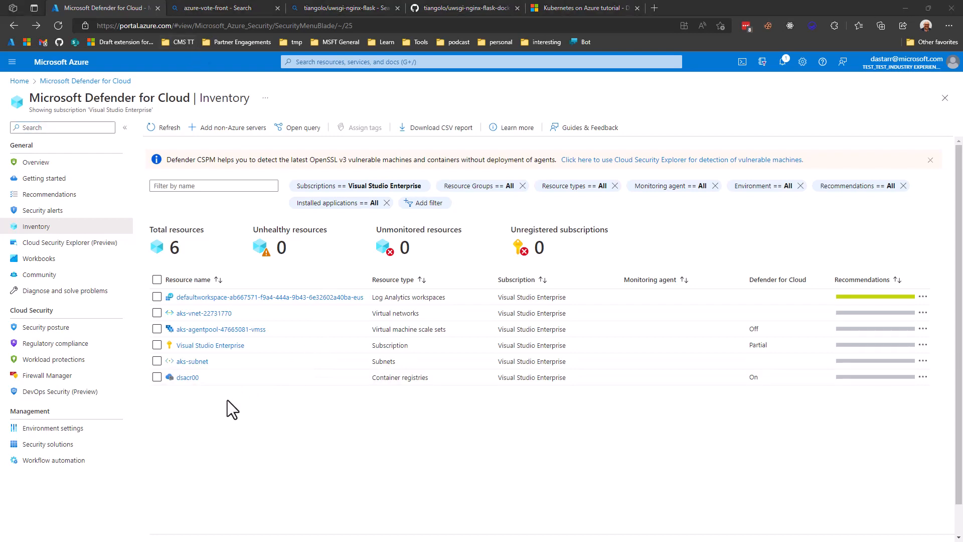
{"action": "left_click", "coordinate": [184, 378]}
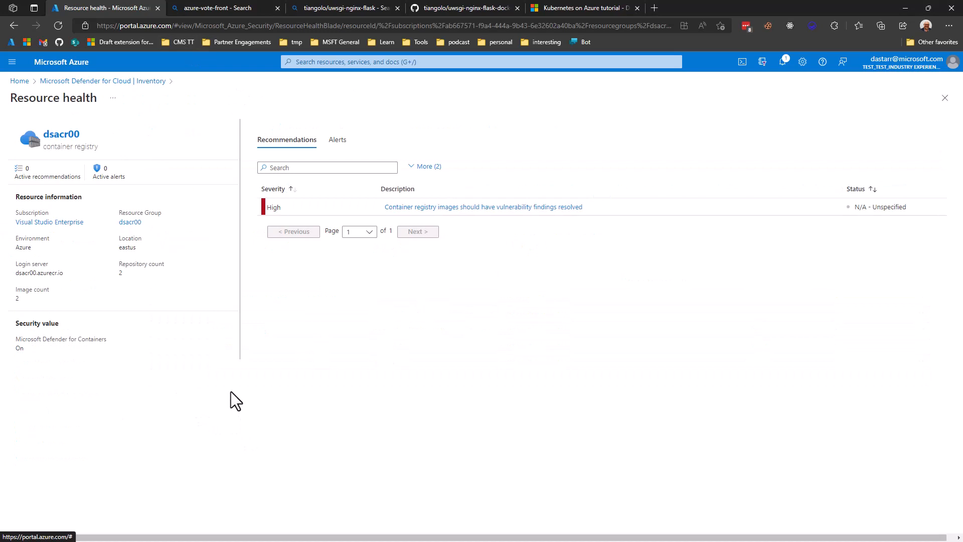
{"action": "left_click", "coordinate": [467, 207]}
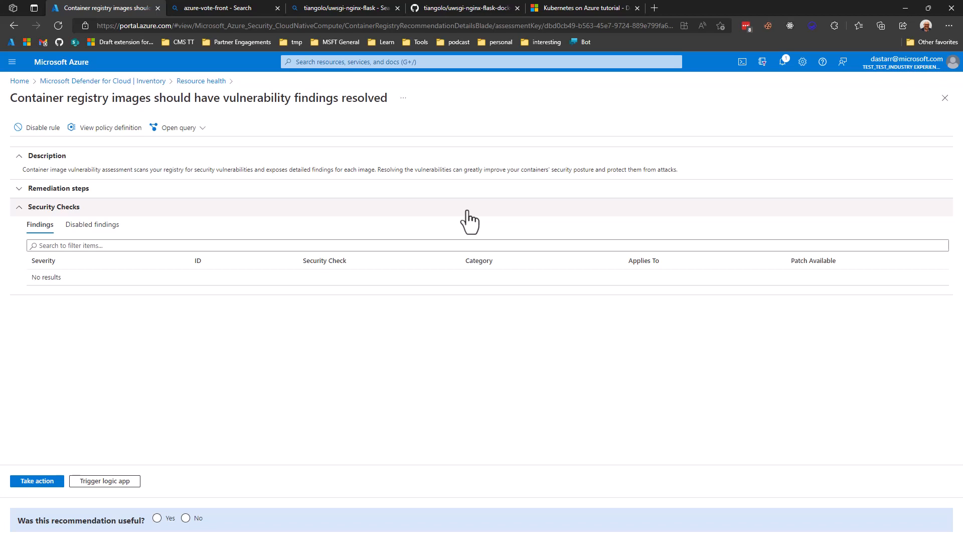
{"action": "left_click_drag", "start_coordinate": [10, 217], "coordinate": [132, 298]}
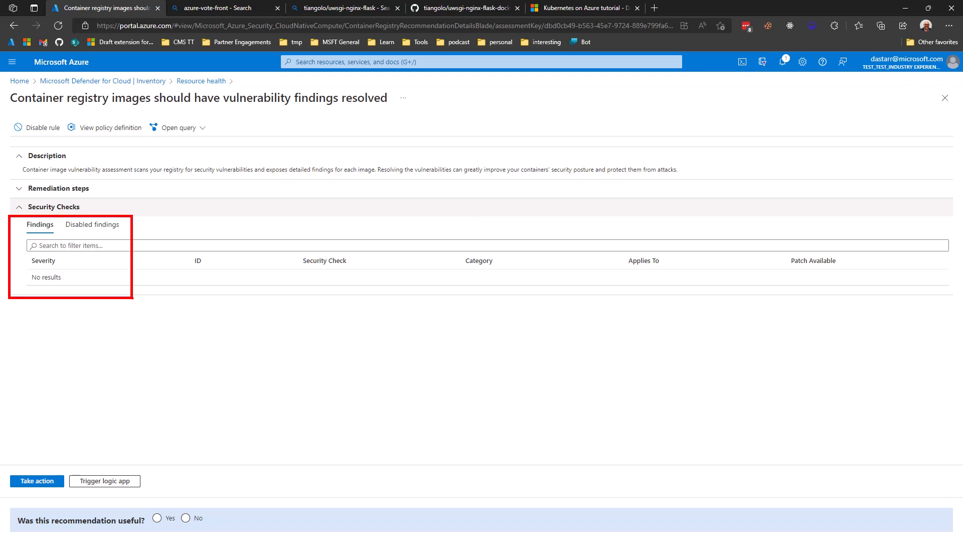